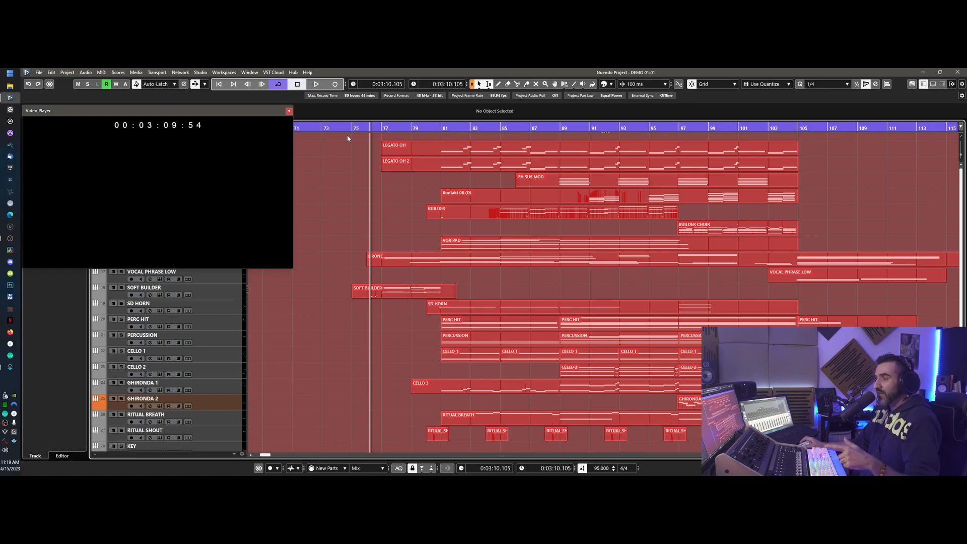
Play the full arrangement from around bar 76 through the end of the parts.
key("g")
key("space")
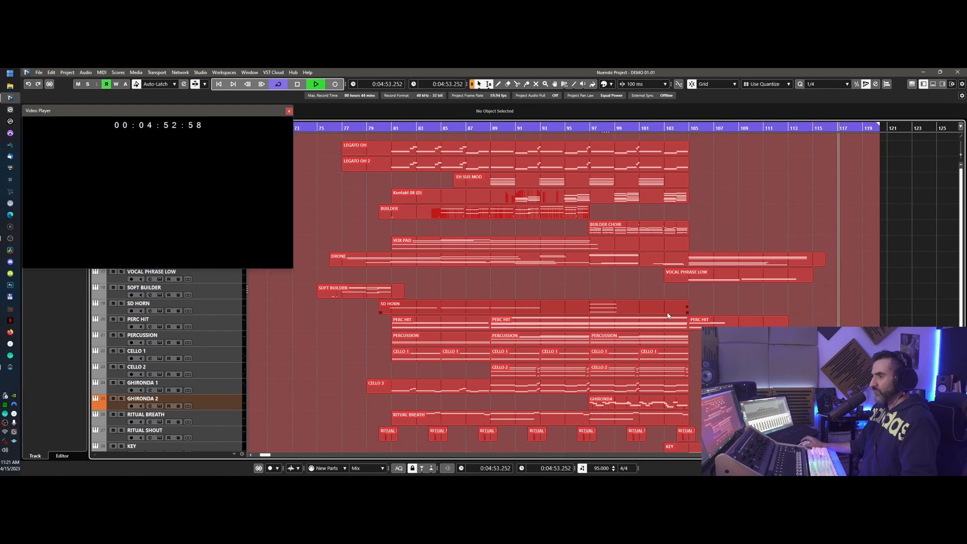
key("space")
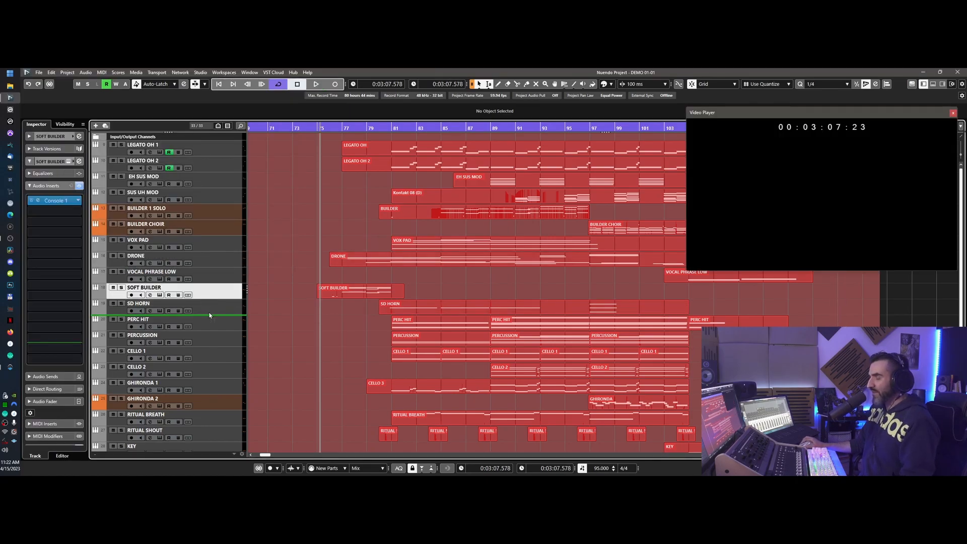
Move the SOFT BUILDER track directly below SD HORN and increase its track height.
left_click_drag(209, 315, 210, 314)
left_click_drag(325, 130, 323, 139)
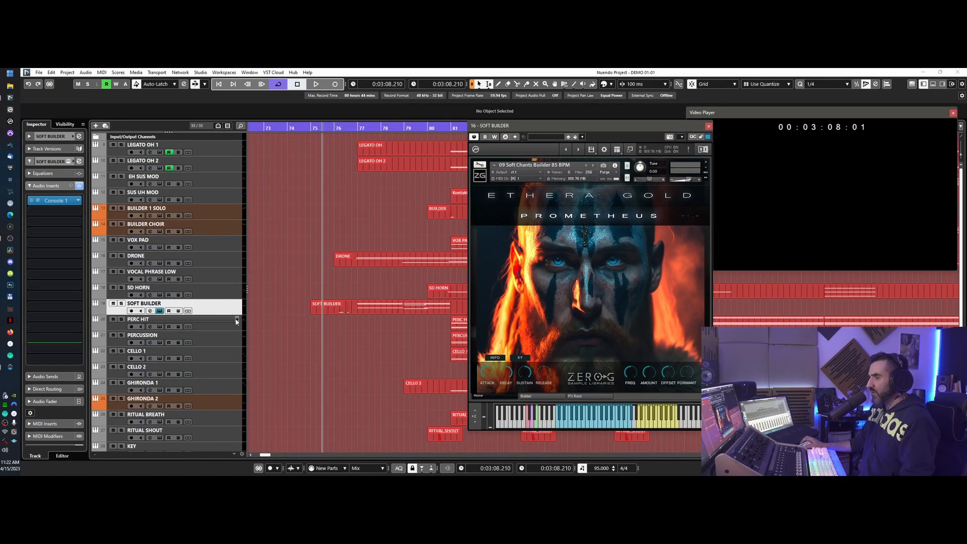
left_click_drag(236, 314, 235, 336)
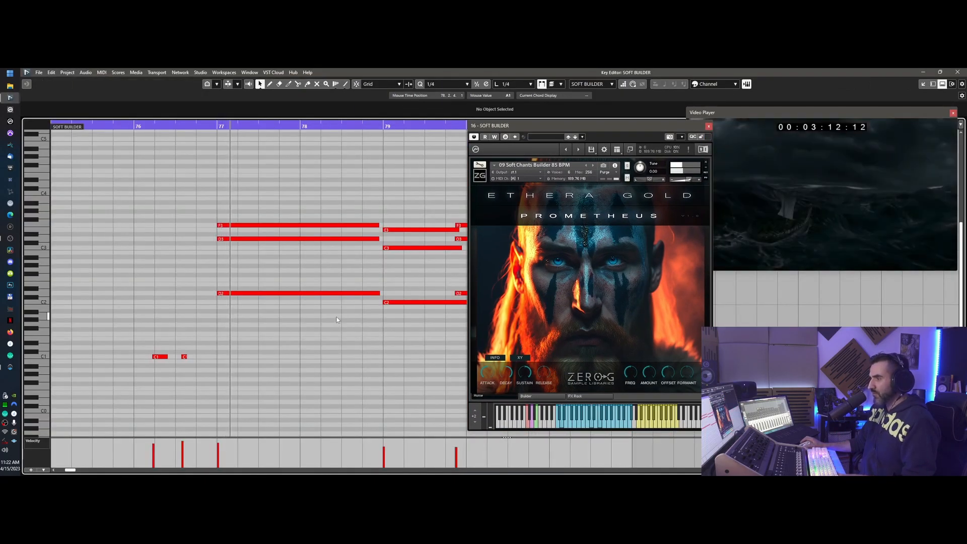
View the SOFT BUILDER part's opening chords beside its Kontakt instrument in the note editor during playback.
key("g")
key("g")
scroll(338, 319, "right", 3)
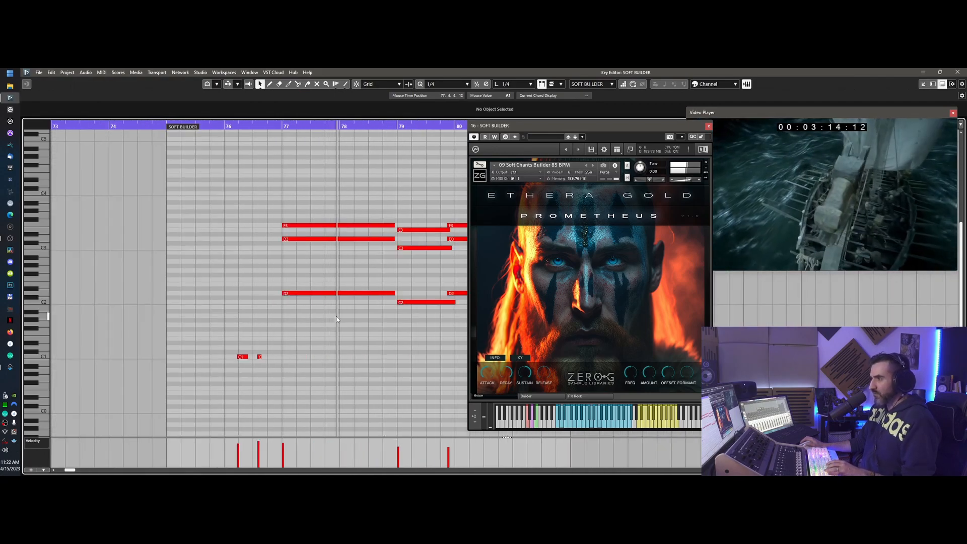
left_click_drag(586, 128, 553, 126)
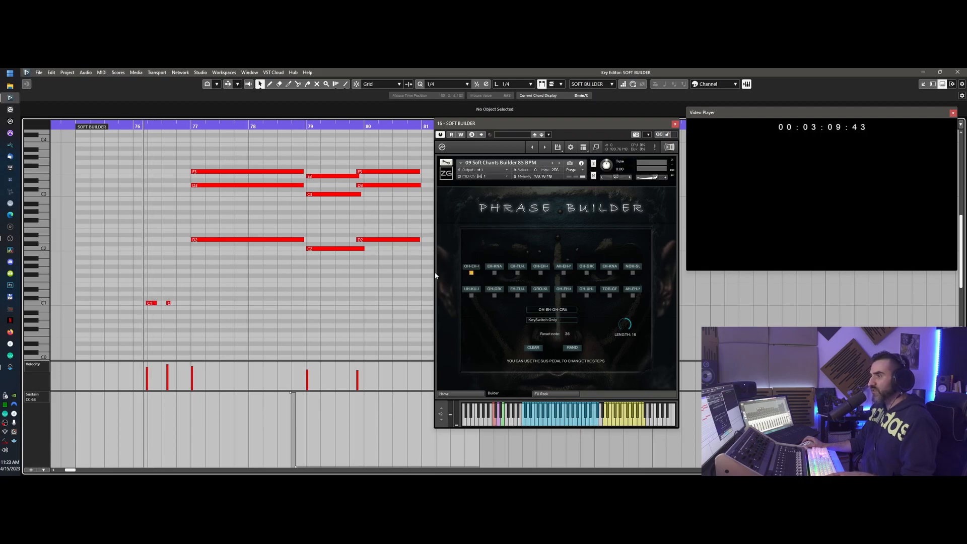
Compare the bar 77 chord with the first Phrase Builder syllable, and highlight the two chords from bar 79.
left_click_drag(293, 281, 291, 283)
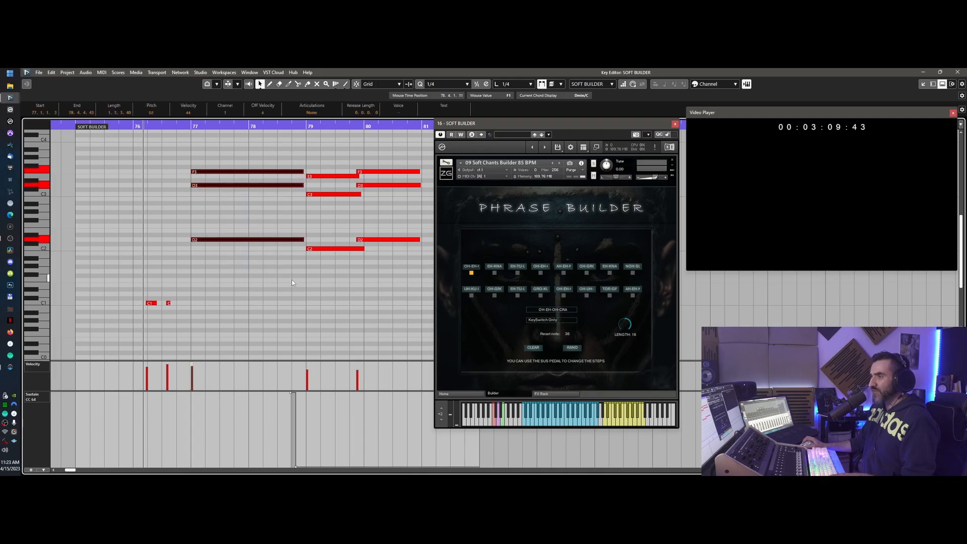
left_click(470, 270)
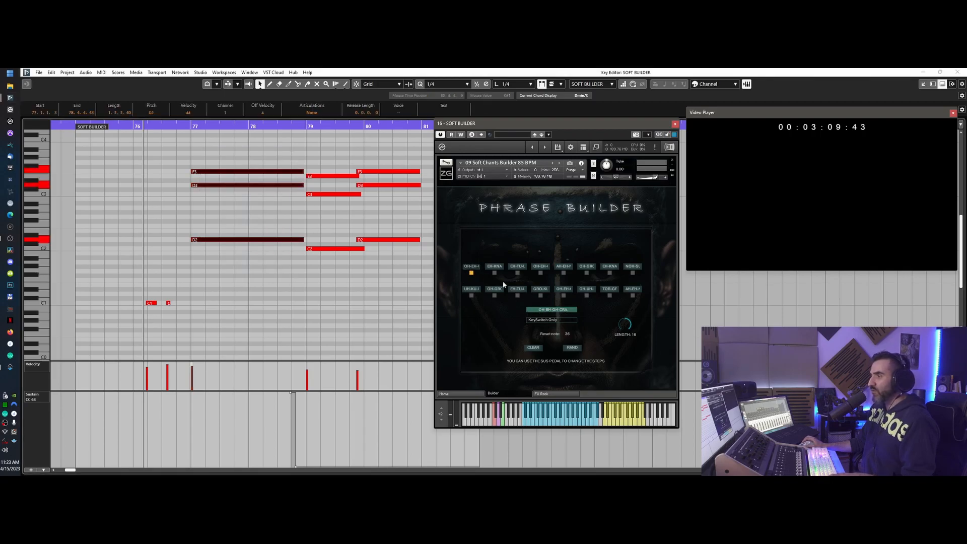
left_click_drag(331, 153, 424, 280)
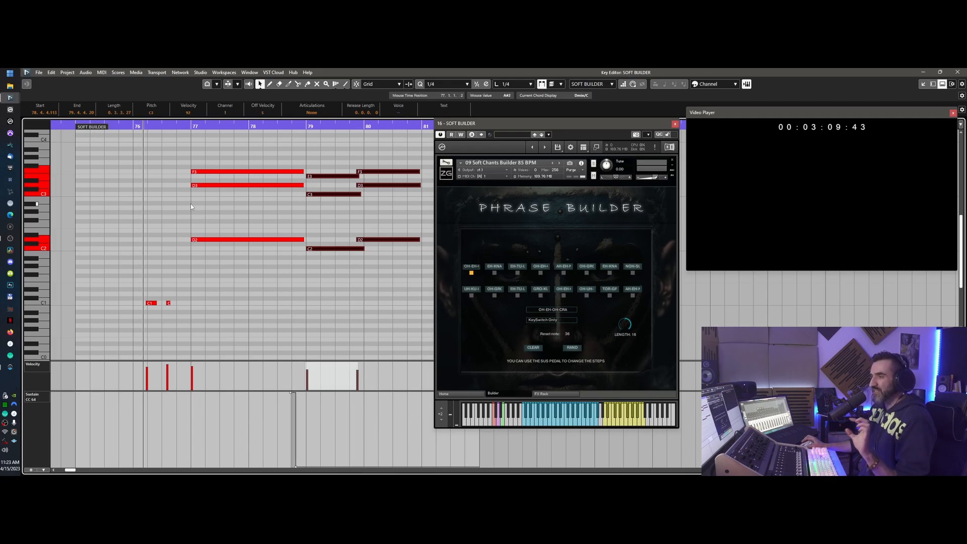
Play the SOFT BUILDER chords against the Phrase Builder steps, highlighting the bar 77 chord and the ones after it.
key("space")
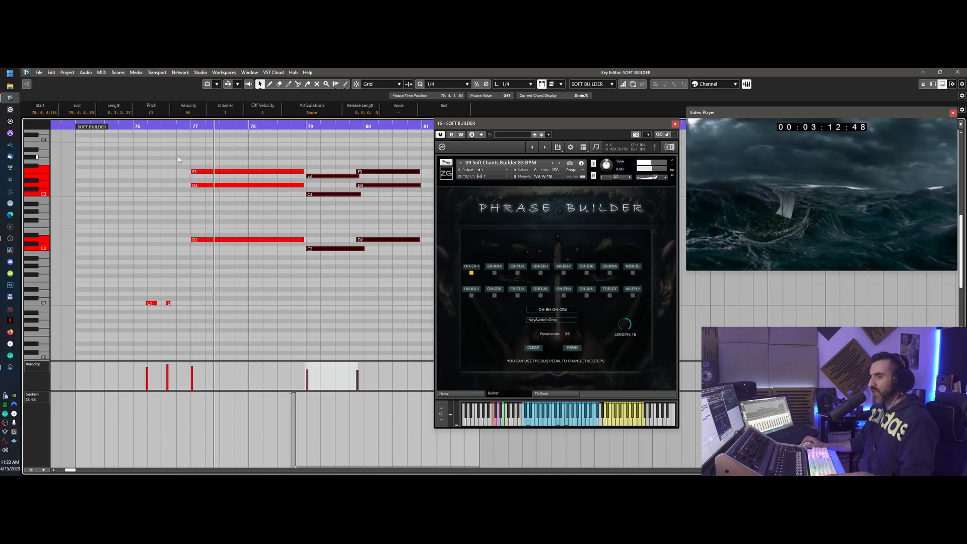
left_click_drag(178, 157, 283, 261)
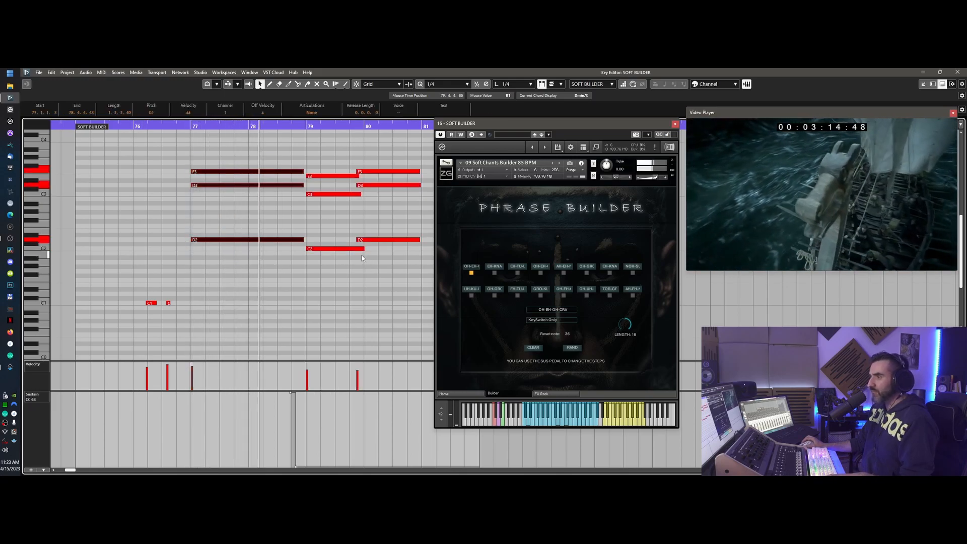
left_click_drag(318, 148, 432, 304)
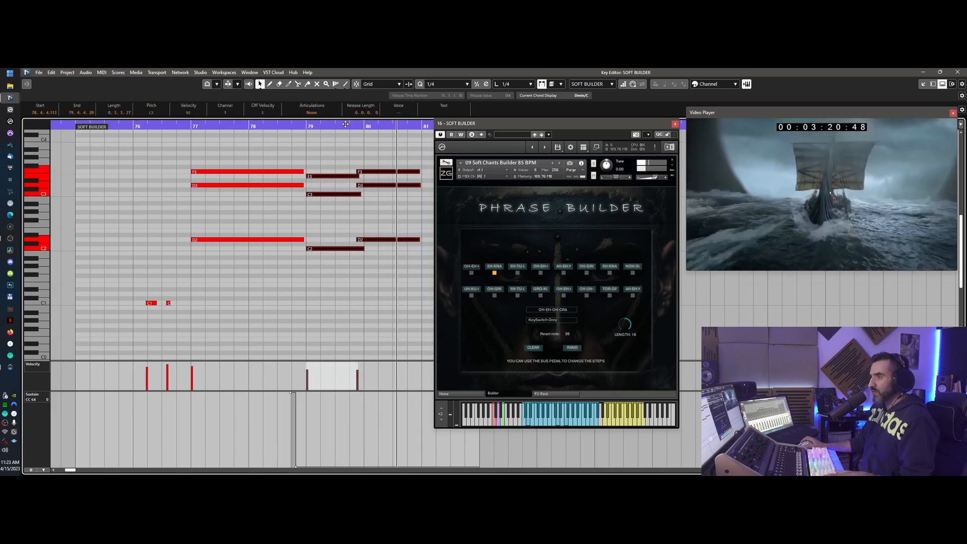
mouse_move(346, 124)
left_mouse_down()
mouse_move(187, 124)
mouse_move(208, 164)
mouse_move(315, 254)
left_mouse_up()
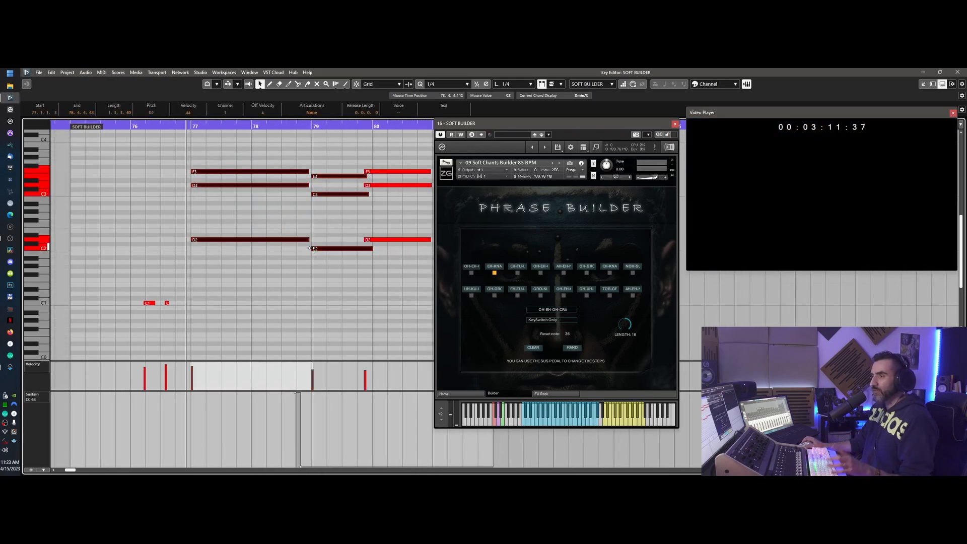
Examine the SOFT BUILDER chord groups by selecting the bar 77 chord and the overlapping pair from bar 79.
left_click_drag(202, 137, 208, 185)
left_click_drag(223, 261, 223, 261)
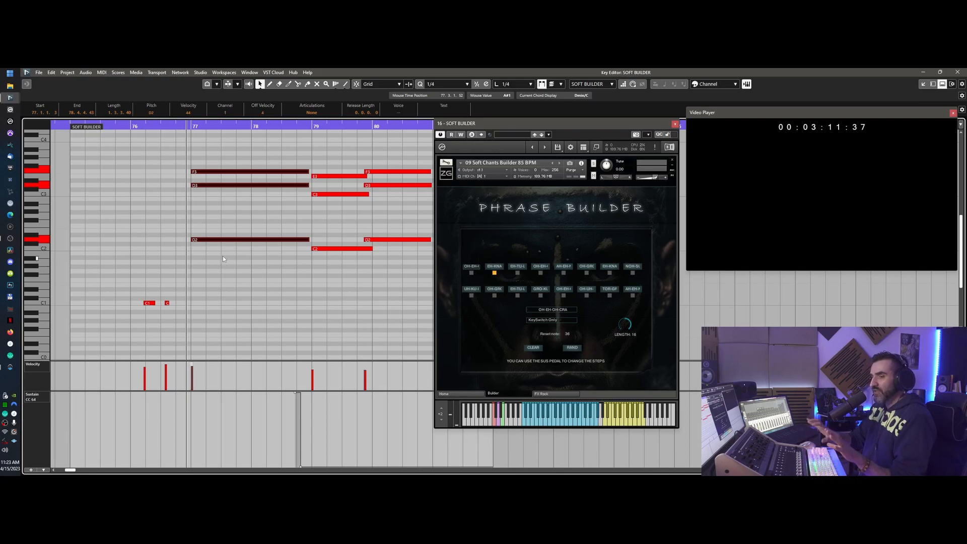
left_click_drag(228, 158, 282, 219)
mouse_move(196, 155)
left_mouse_down()
mouse_move(274, 269)
mouse_move(240, 185)
mouse_move(279, 247)
left_mouse_up()
mouse_move(342, 159)
left_mouse_down()
mouse_move(372, 246)
mouse_move(400, 253)
left_mouse_up()
mouse_move(332, 131)
left_mouse_down()
mouse_move(241, 134)
mouse_move(256, 183)
mouse_move(323, 295)
left_mouse_up()
mouse_move(275, 181)
left_mouse_down()
mouse_move(264, 155)
mouse_move(302, 262)
left_mouse_up()
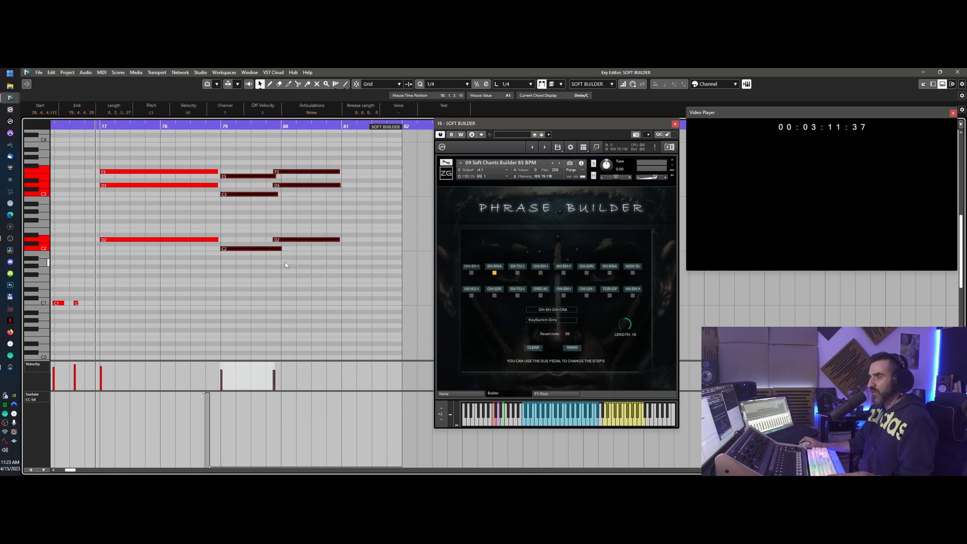
Check the chord overlap just before bar 80 during playback and select the chord at bar 77.
left_click_drag(272, 122, 269, 135)
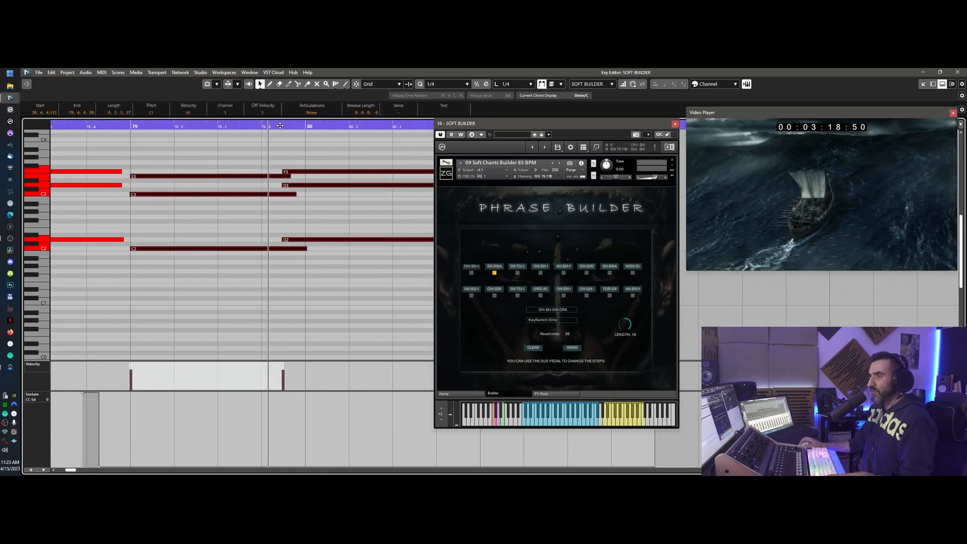
key("space")
left_click_drag(212, 138, 310, 266)
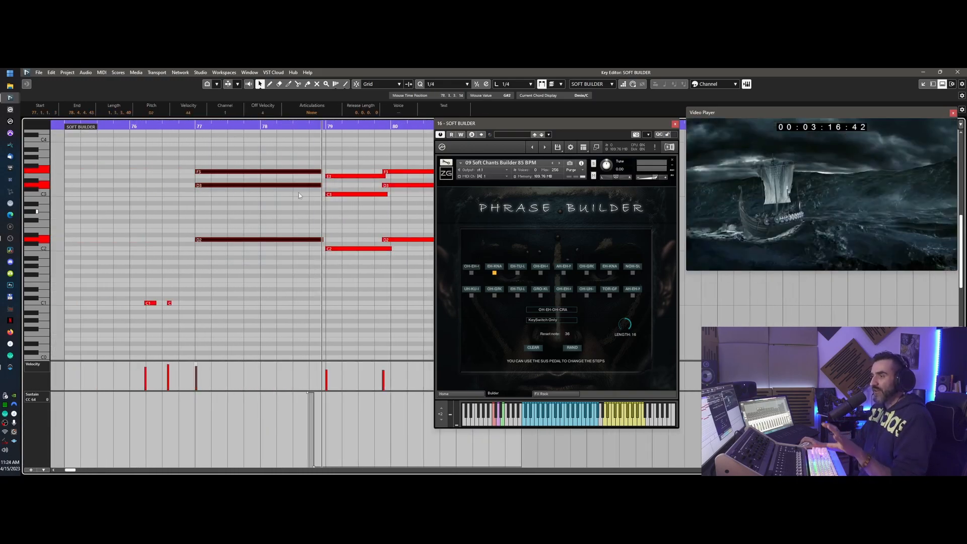
key("space")
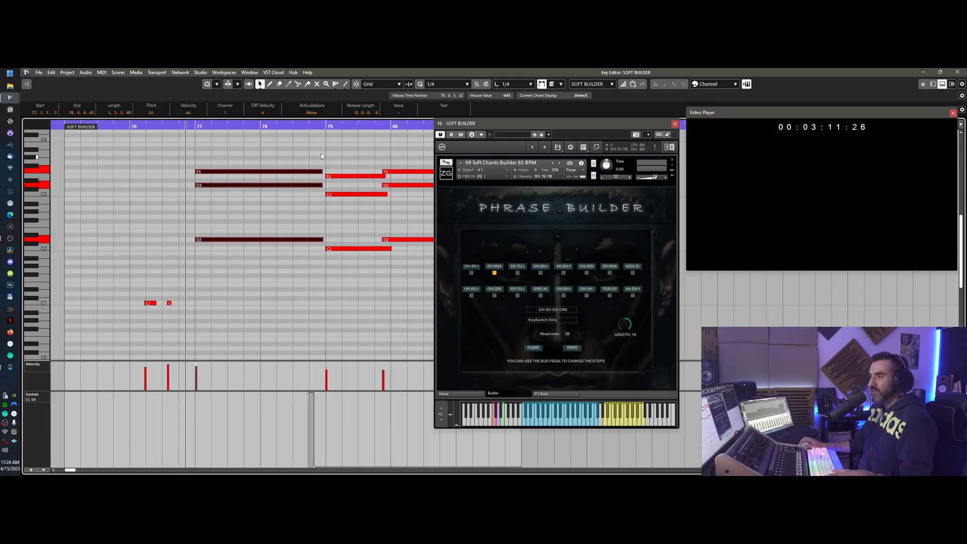
Trim the ends of the bar 77 chord slightly, to a length of 1.3.3.29, leaving a gap before bar 79.
left_click(318, 156)
key("h")
key("h")
key("h")
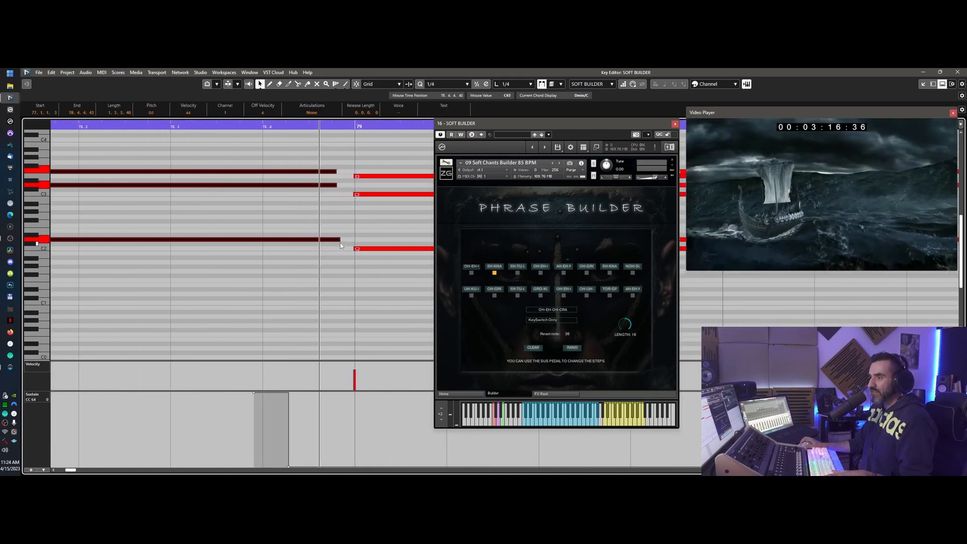
left_click_drag(338, 241, 336, 241)
Play back the SOFT BUILDER chords to check how the phrase steps respond to the shortened bar 77 chord.
left_click(347, 127)
mouse_move(347, 127)
left_mouse_down()
mouse_move(331, 127)
mouse_move(341, 127)
left_mouse_up()
key("g")
key("space")
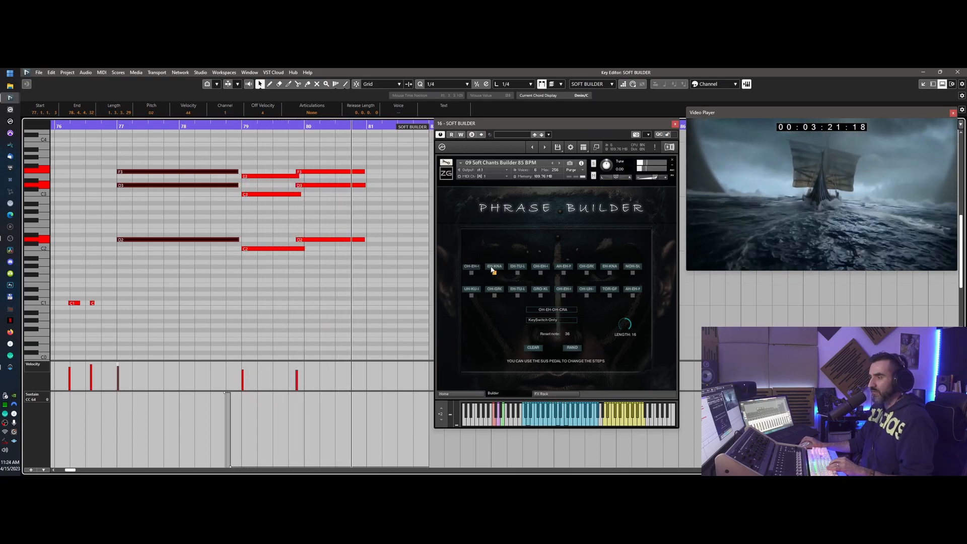
key("space")
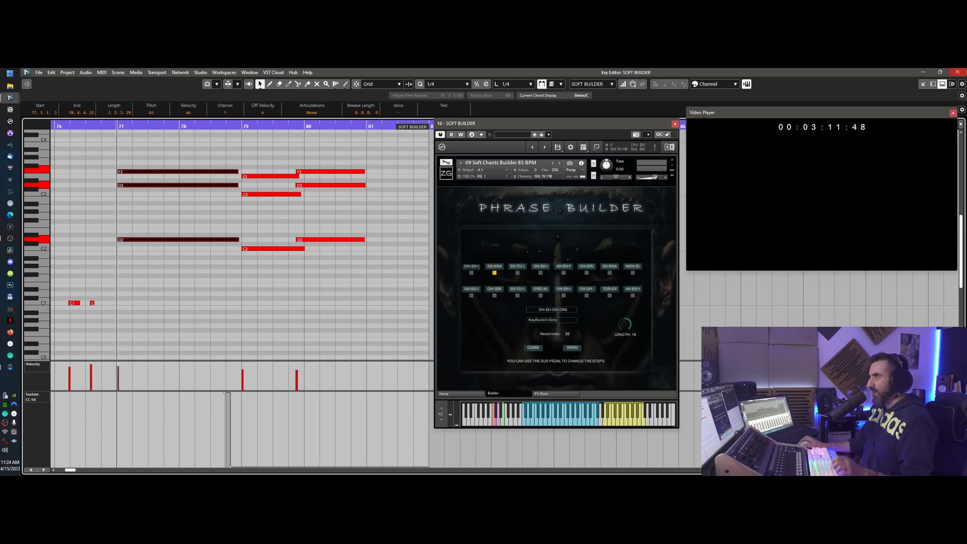
Return to the project arrangement, clear the active solo, and solo the DRONE track.
key("Return")
left_click(88, 84)
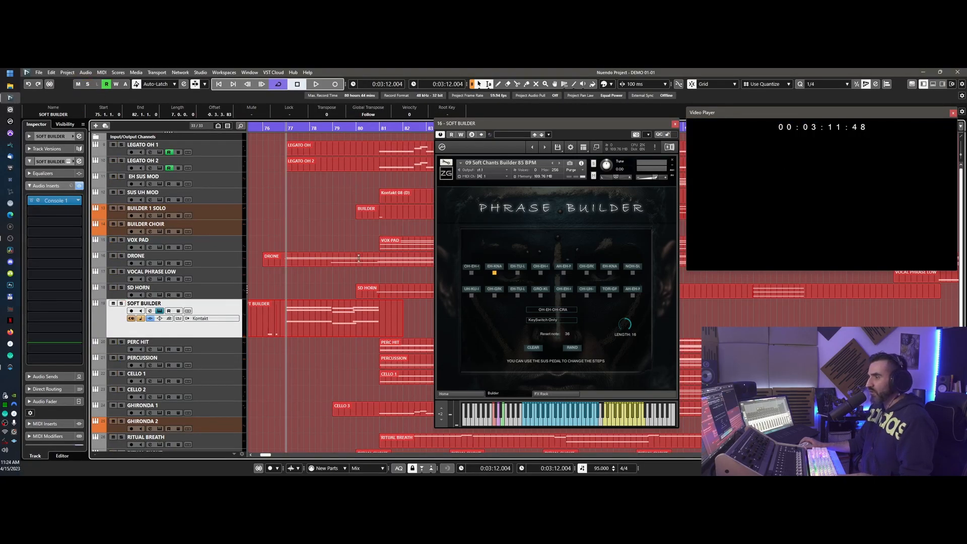
key("Up")
key("Up")
key("Up")
key("s")
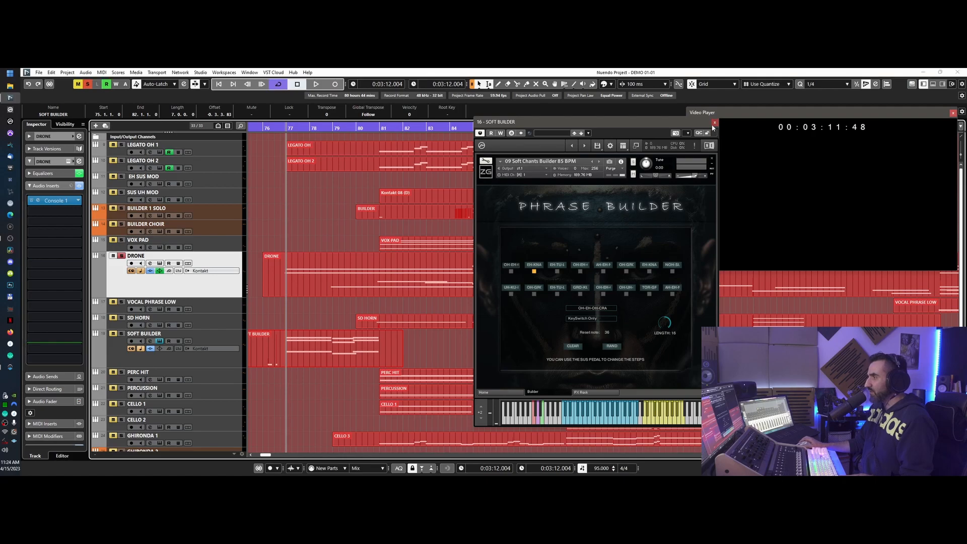
Replace the SOFT BUILDER instrument window with DRONE's Drone Generator and play the soloed track.
left_click(714, 122)
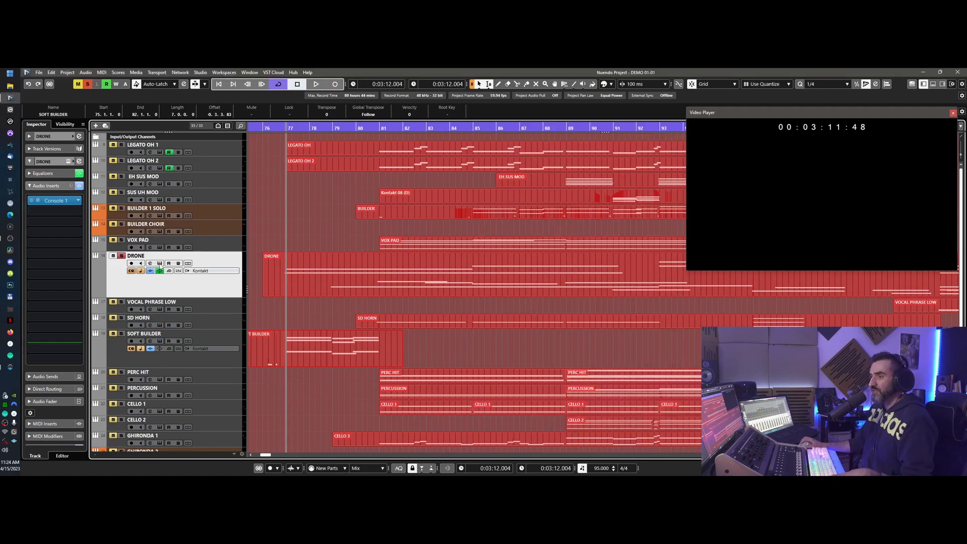
left_click(160, 263)
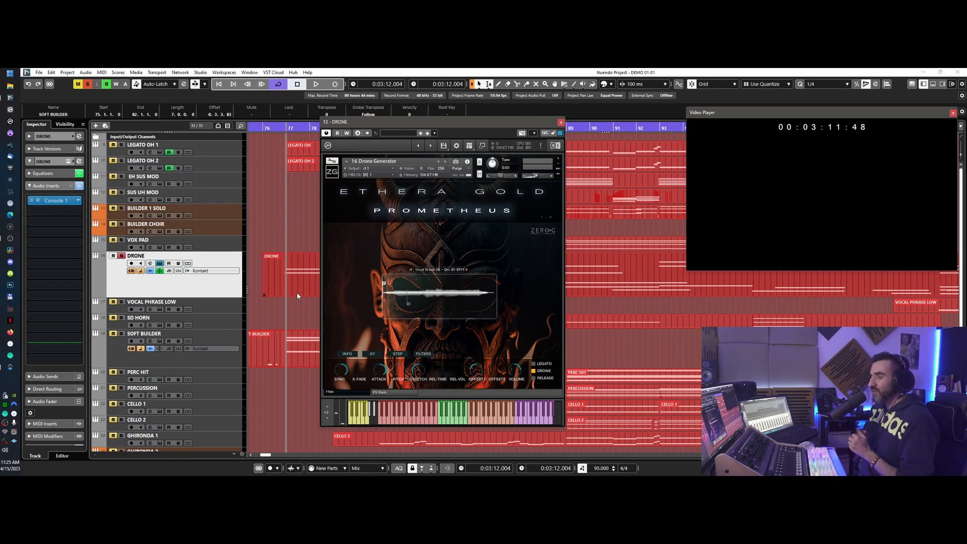
key("space")
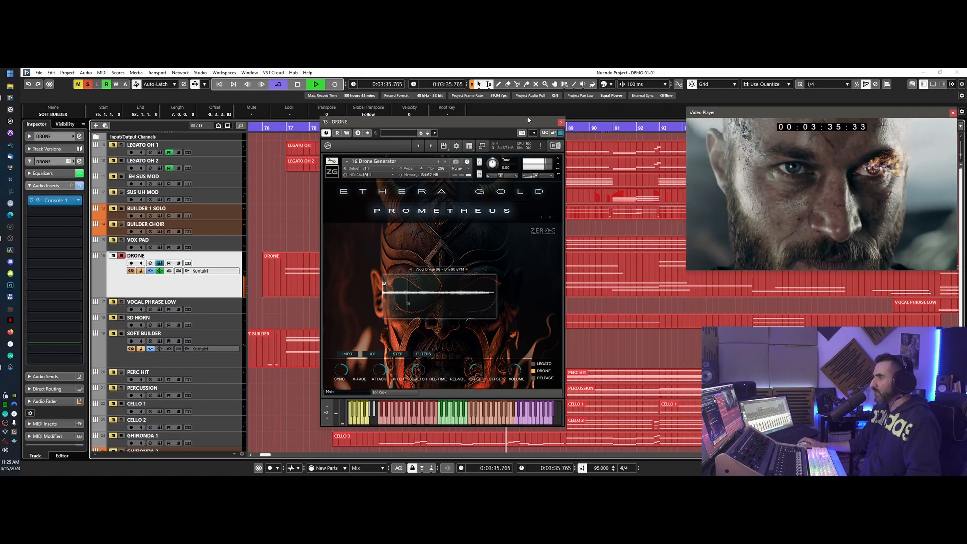
left_click_drag(526, 122, 268, 121)
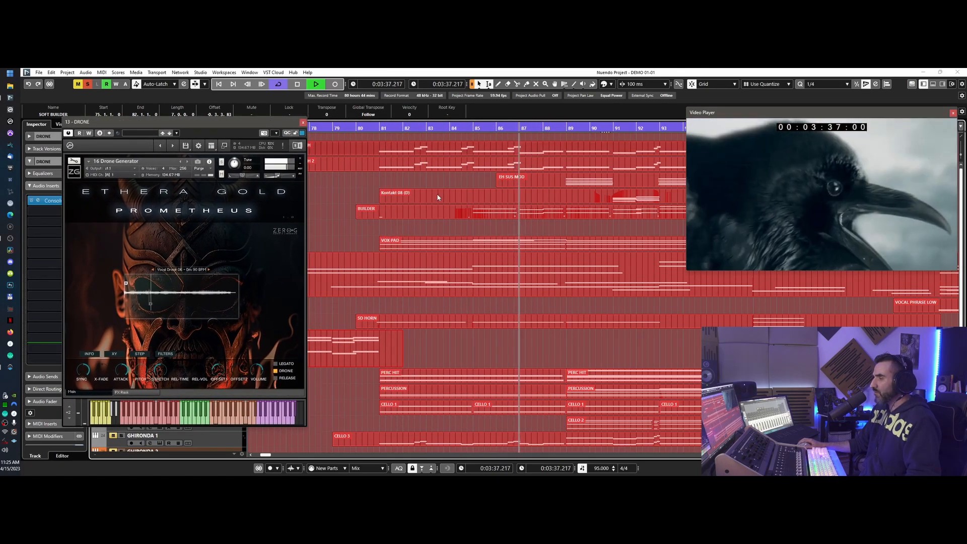
Examine the DRONE part's notes in the note editor during playback, and close the editor after stopping.
double_click(505, 288)
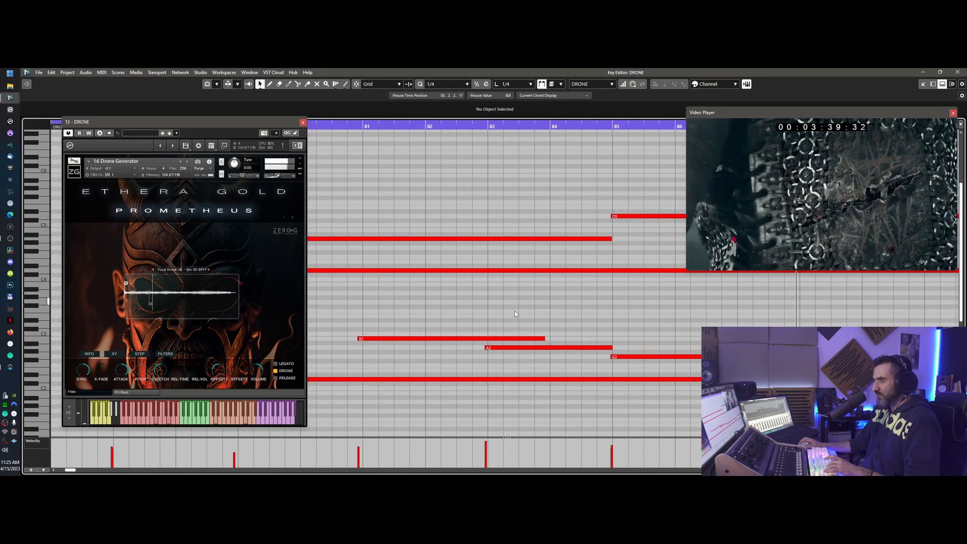
key("g")
key("g")
key("g")
scroll(532, 321, "right", 2)
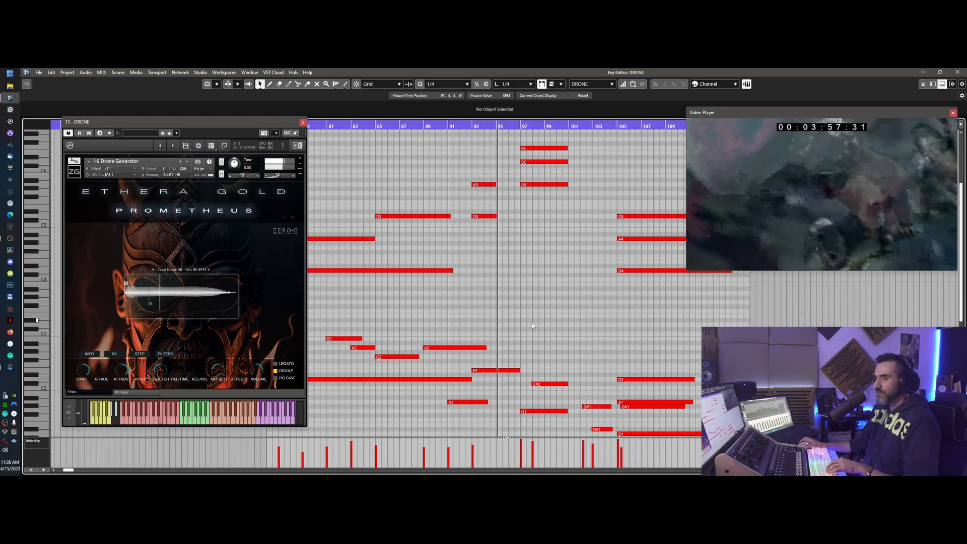
scroll(531, 322, "down", 3)
scroll(532, 323, "up", 3)
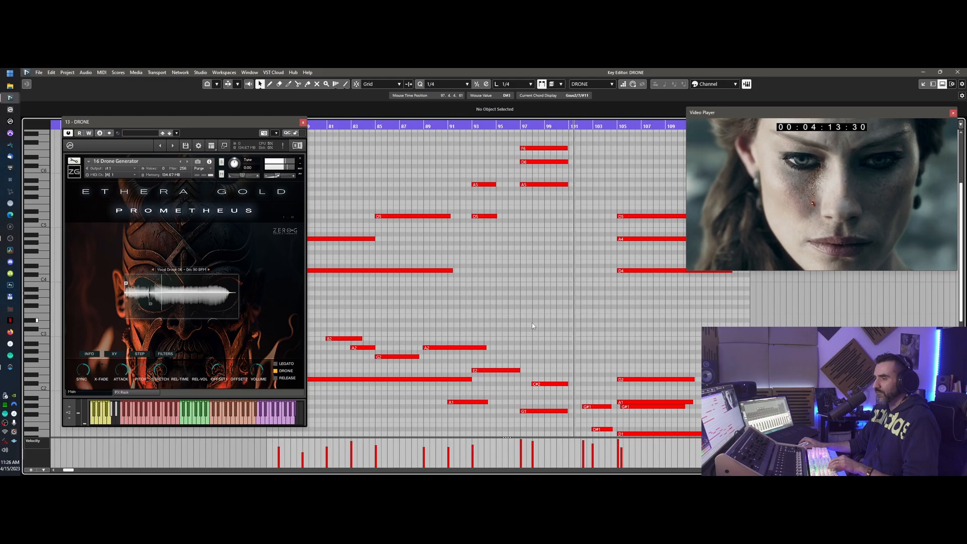
key("space")
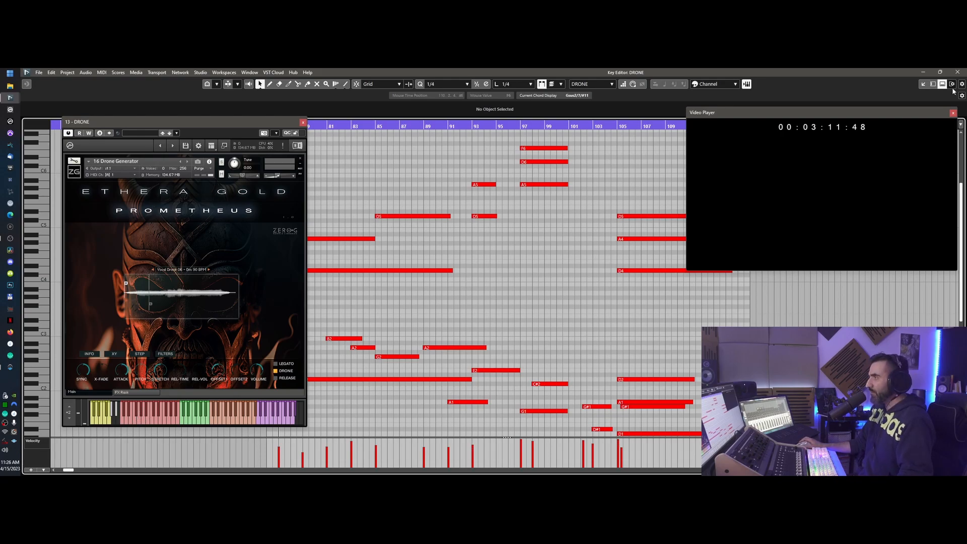
left_click(958, 72)
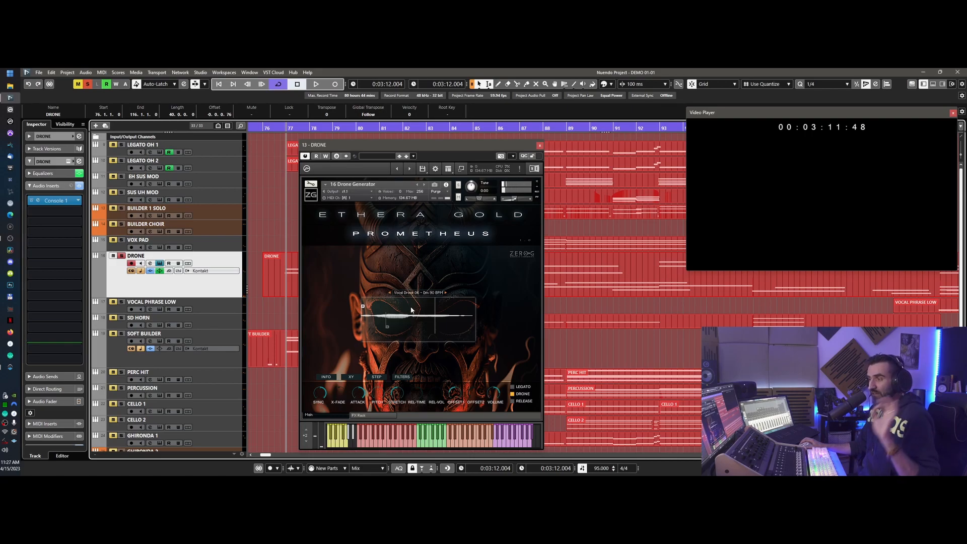
View the Drone Generator's list of Vocal Drone samples without choosing another one.
left_click(428, 295)
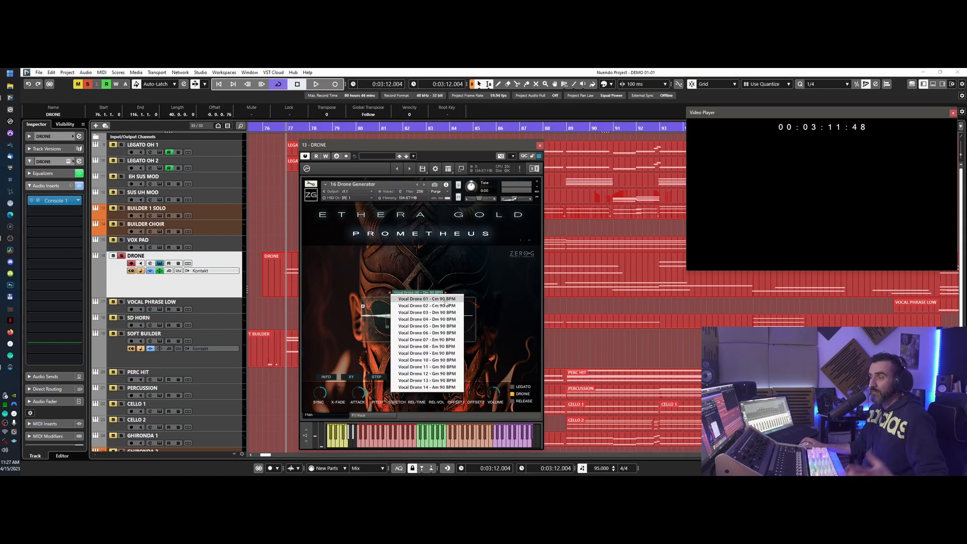
left_click(522, 287)
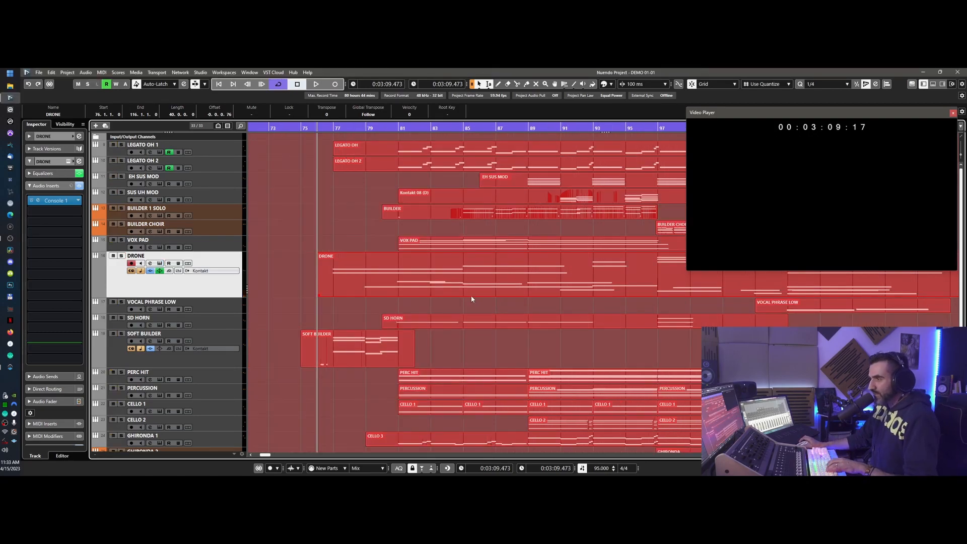
Solo the LEGATO OH 1 and LEGATO OH 2 tracks and start playback from about bar 80.
key("g")
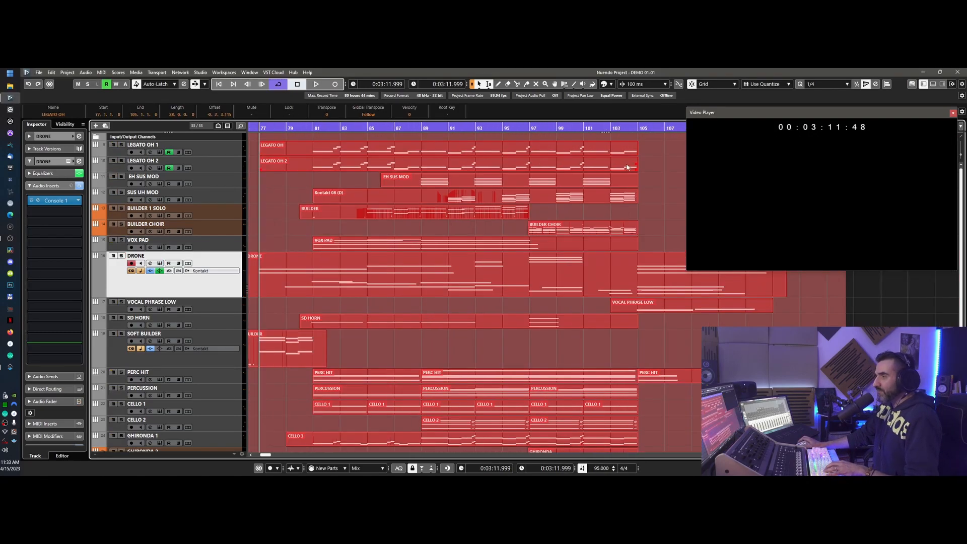
left_click_drag(657, 154, 270, 167)
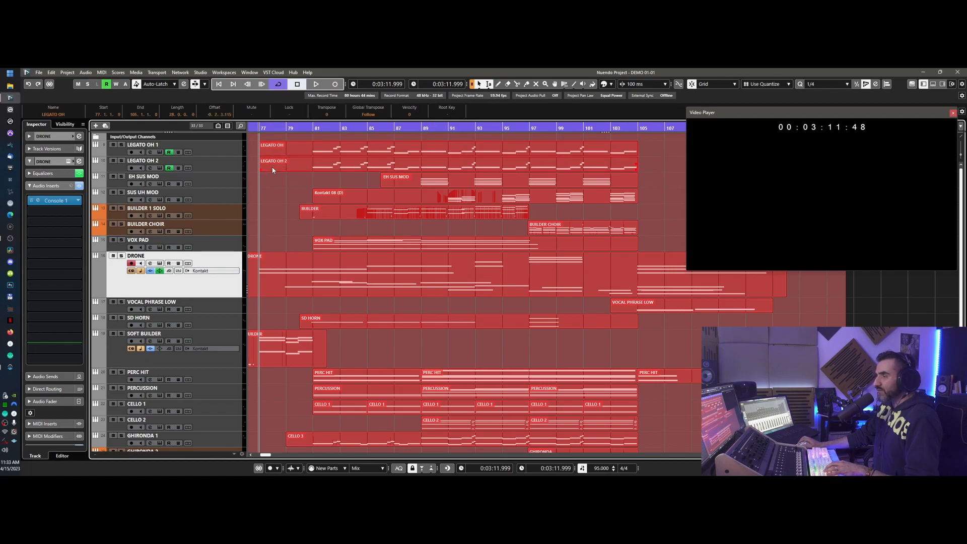
left_click(304, 129)
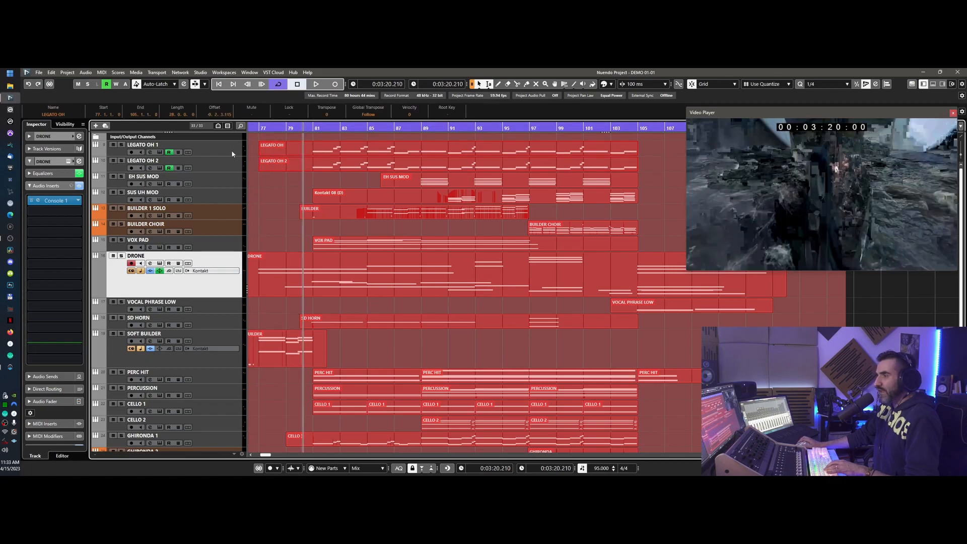
left_click(121, 145)
key("space")
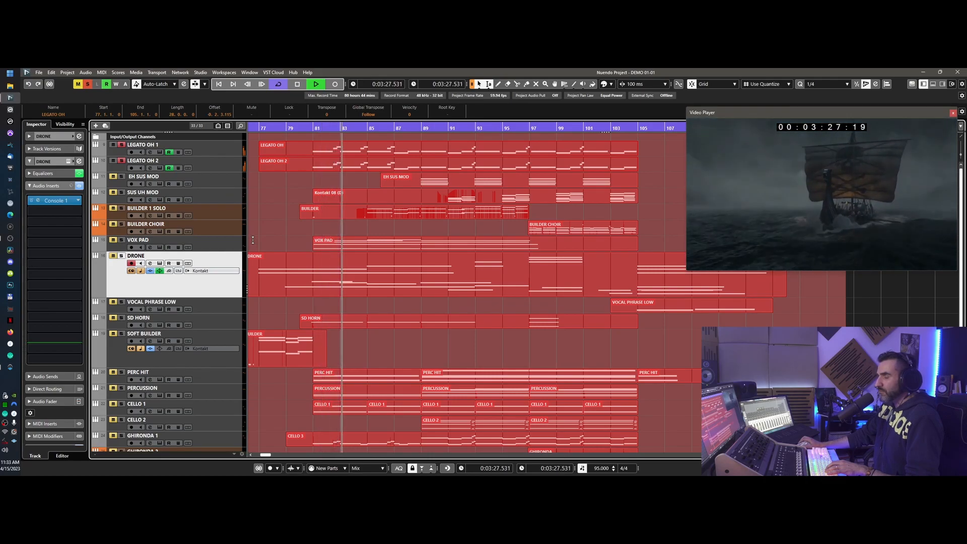
Examine the LEGATO OH notes in the note editor during playback, close the editor and stop playback.
double_click(256, 151)
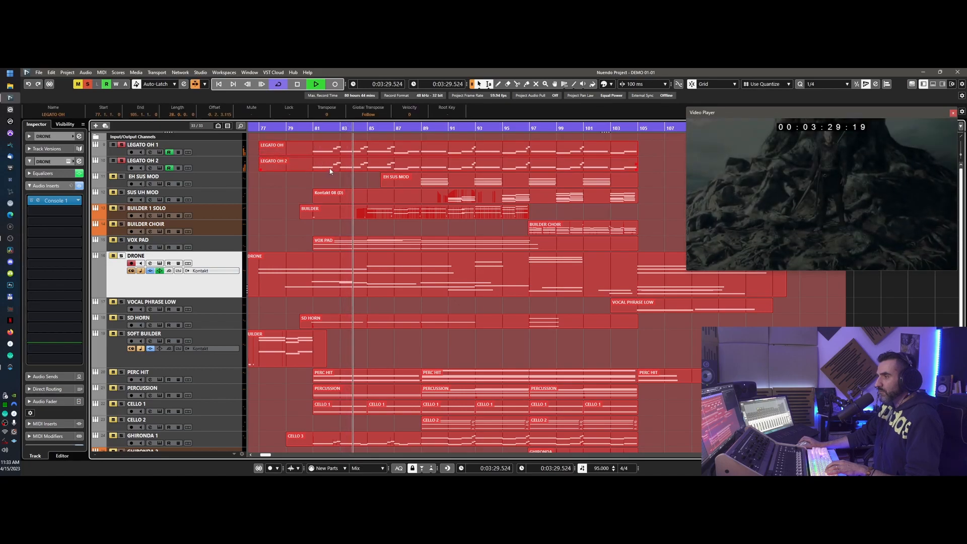
key("h")
key("h")
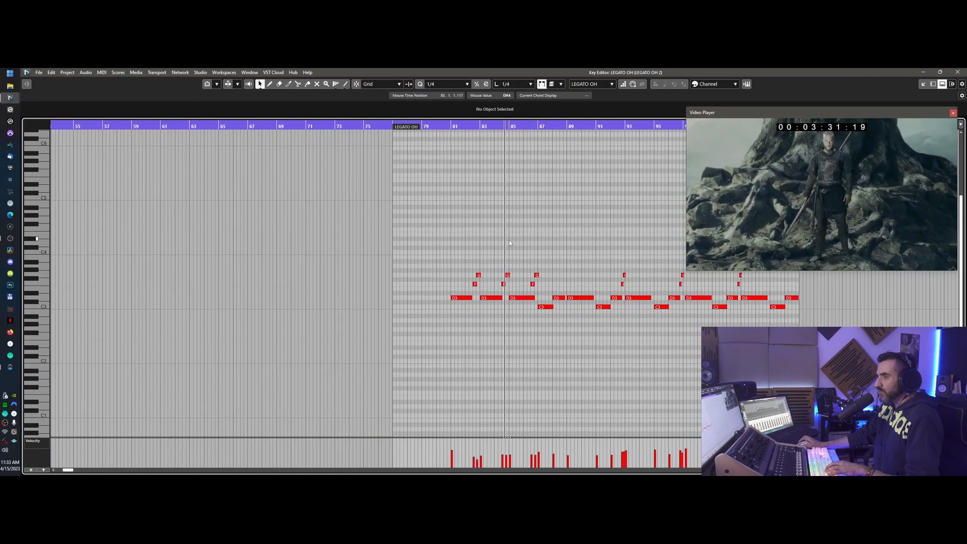
scroll(501, 247, "right", 2)
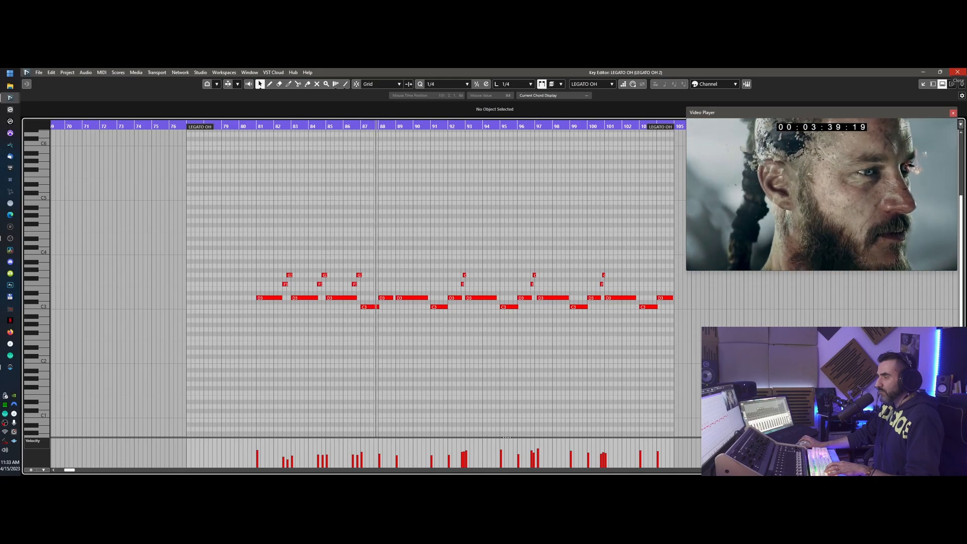
left_click(958, 72)
key("space")
View the LEGATO OH 1 and LEGATO OH 2 instruments side by side, and close both windows.
left_click(160, 152)
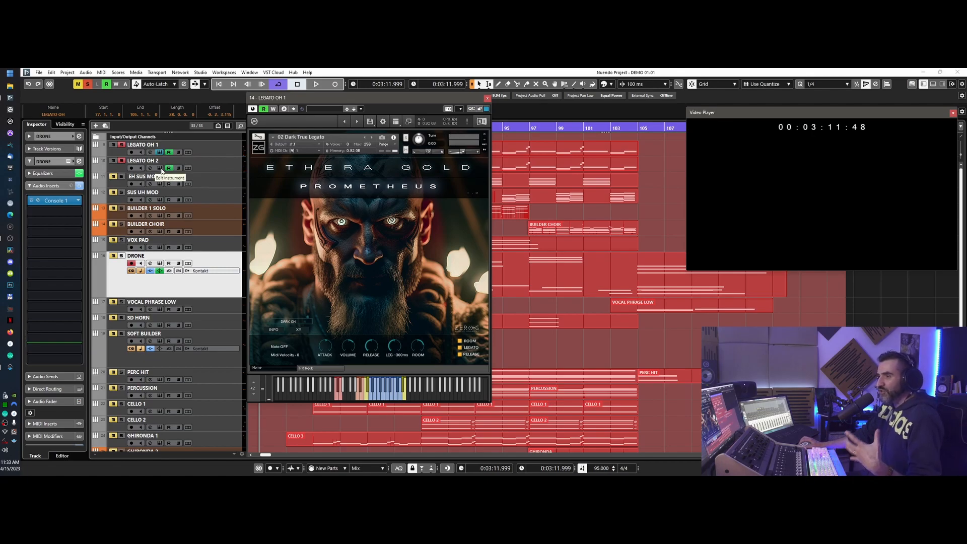
left_click(161, 168)
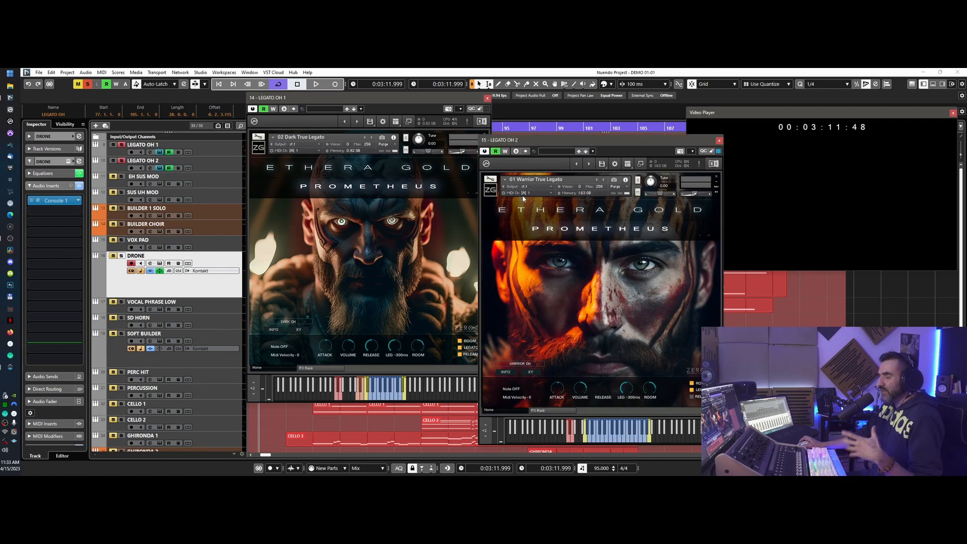
left_click(720, 142)
left_click(487, 98)
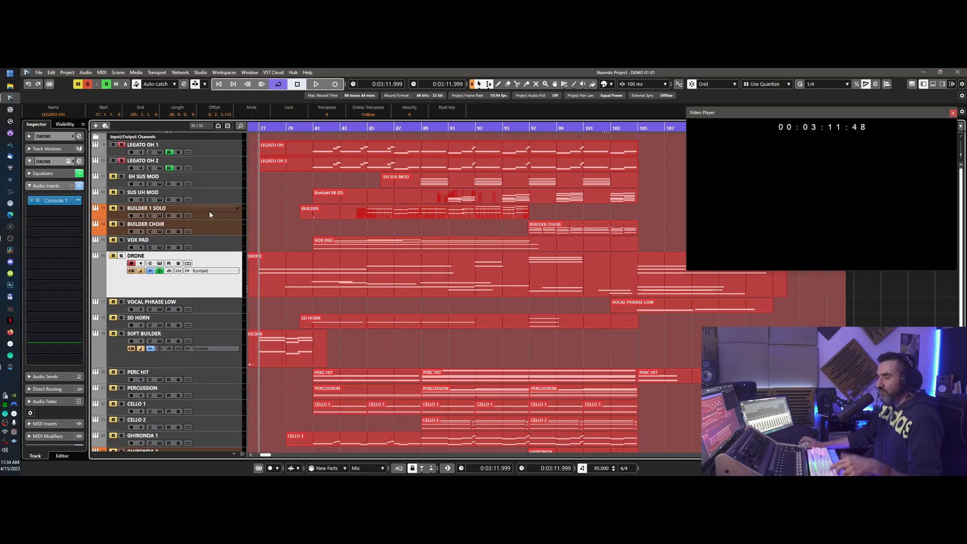
Play the soloed EH SUS MOD and SUS UH MOD tracks from about bar 88 with their instrument windows side by side, and close both windows.
left_click(414, 128)
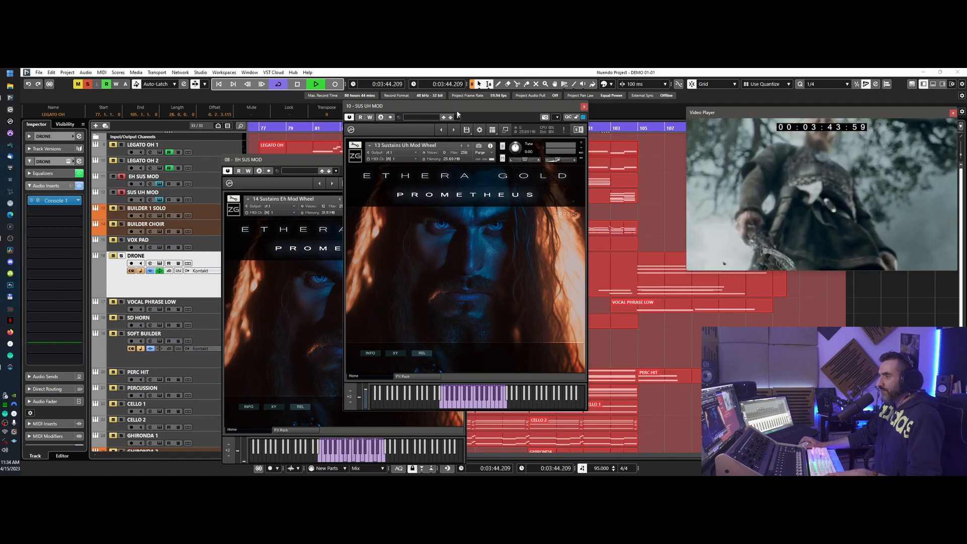
left_click_drag(457, 107, 668, 198)
left_click_drag(437, 160, 356, 156)
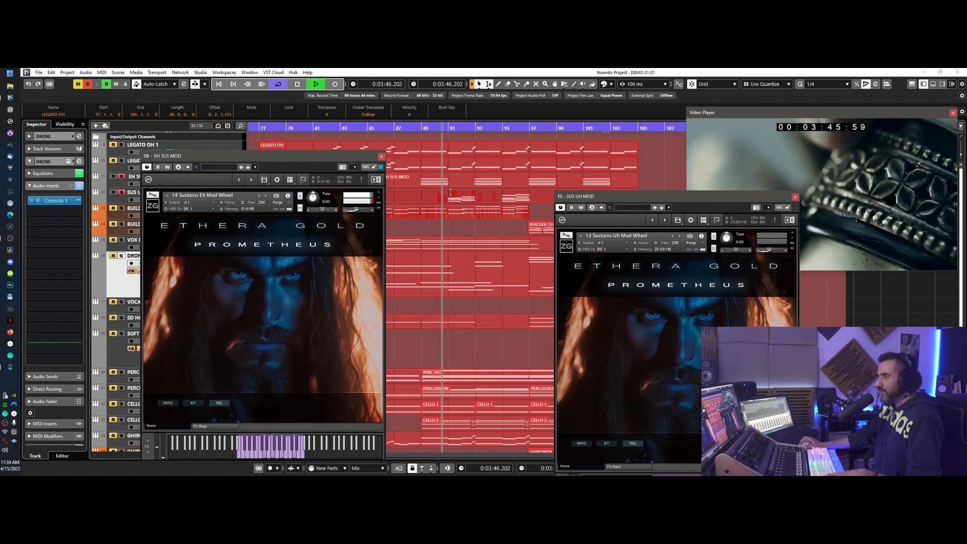
left_click_drag(655, 198, 583, 171)
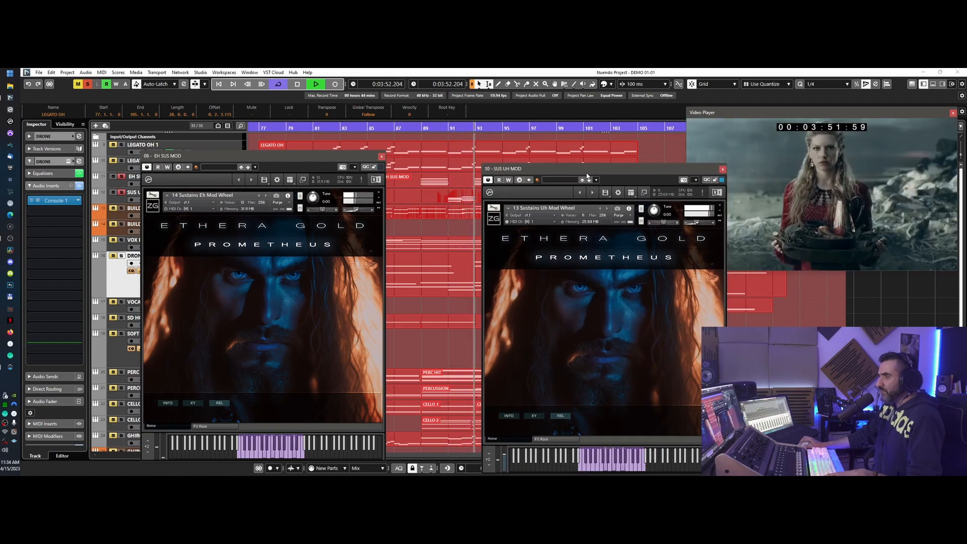
left_click(723, 169)
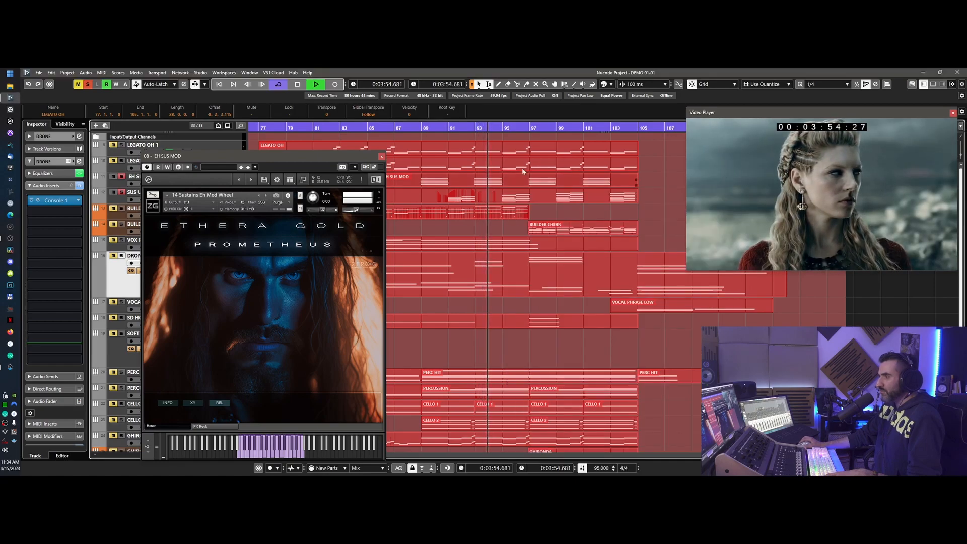
left_click(382, 158)
double_click(537, 196)
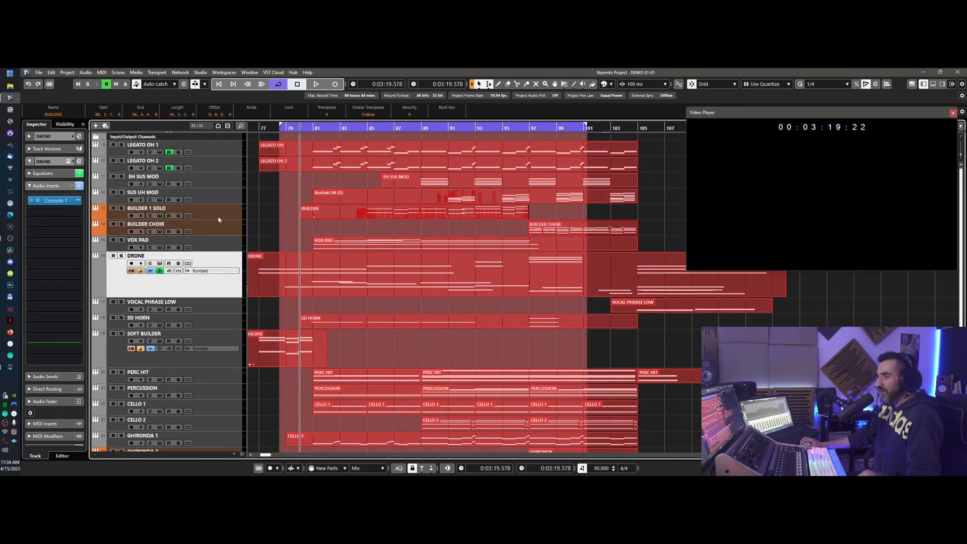
Show BUILDER 1 SOLO's instrument, move its window aside to uncover the part, and solo the track.
left_click(364, 215)
key("e")
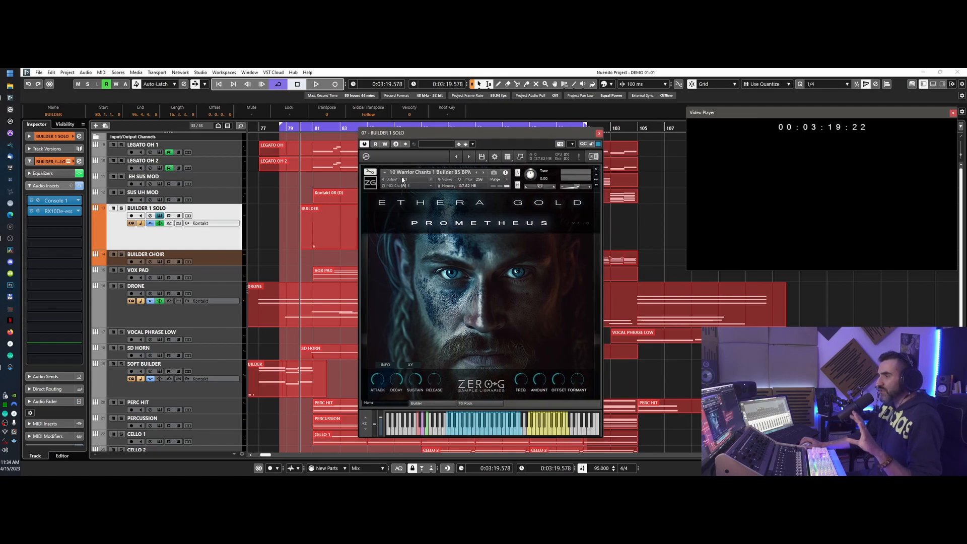
left_click_drag(422, 181, 571, 210)
left_click(121, 208)
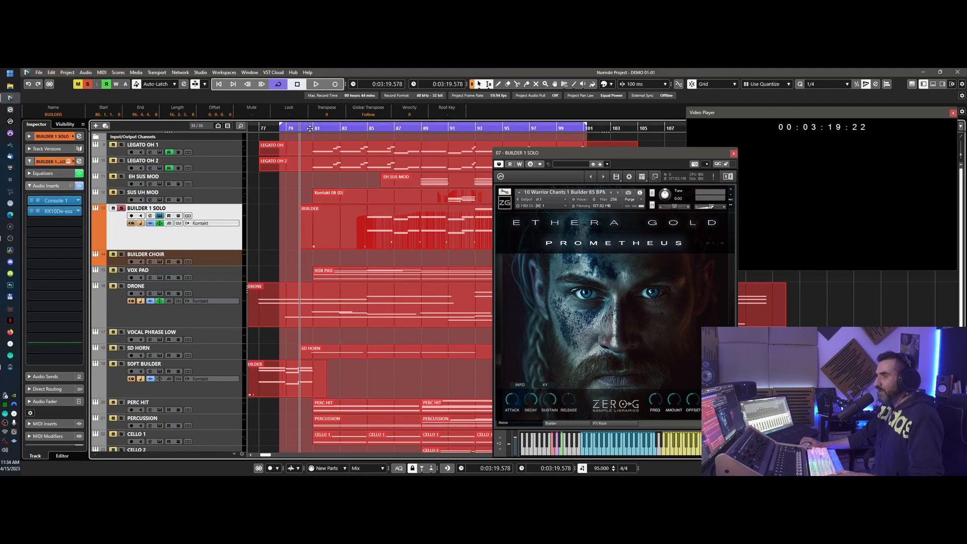
Bring up the BUILDER part in the note editor and magnify its notes and modulation curve from bar 81 onward.
left_click_drag(310, 128, 309, 133)
double_click(352, 257)
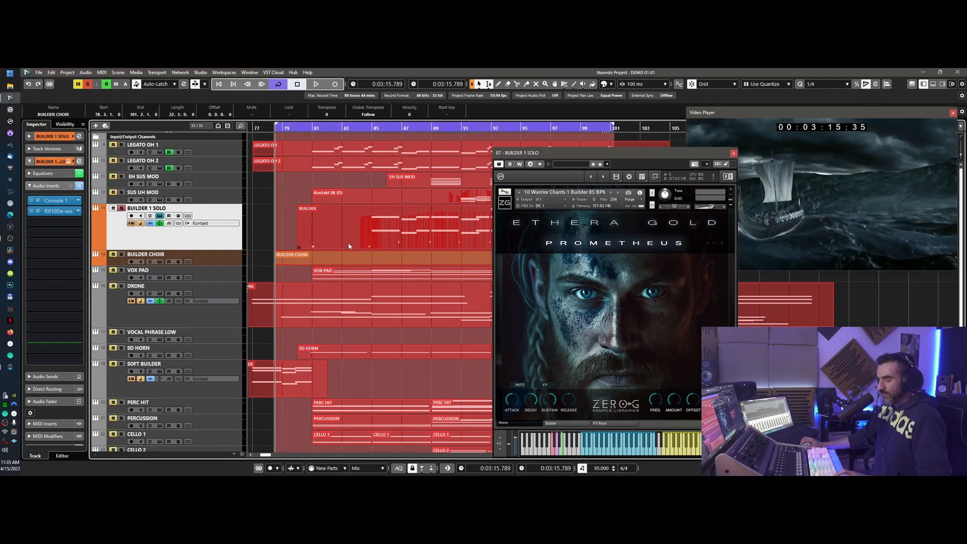
double_click(349, 246)
key("h")
key("h")
key("h")
key("h")
scroll(69, 347, "left", 4)
scroll(57, 345, "right", 1)
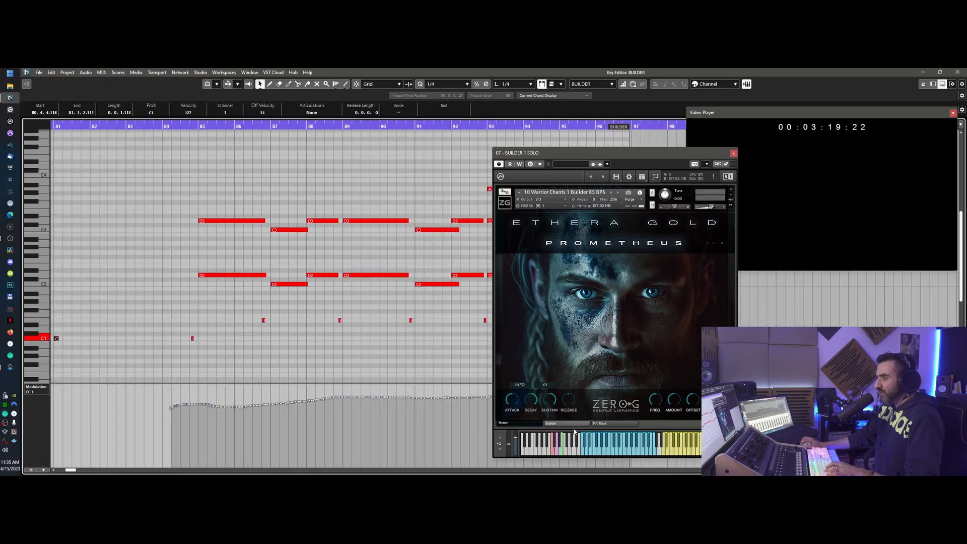
View the keyswitch information of the Warrior Chants 1 Builder instrument, and hide it again.
left_click(571, 424)
left_click(533, 425)
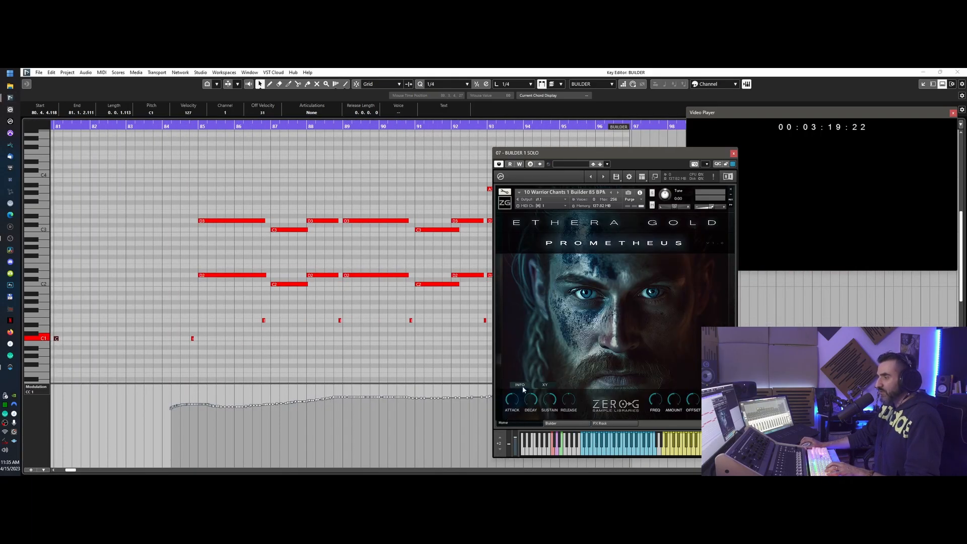
left_click(524, 387)
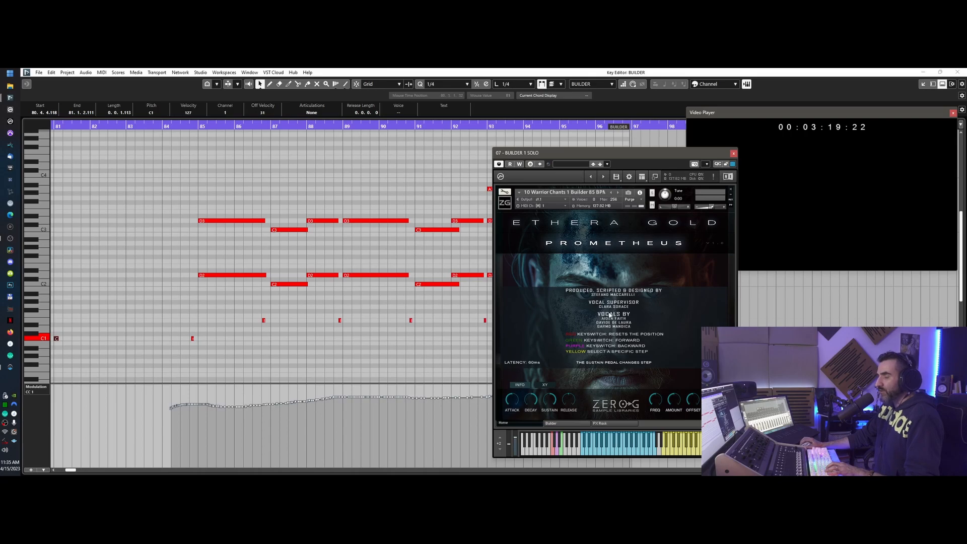
left_click(573, 341)
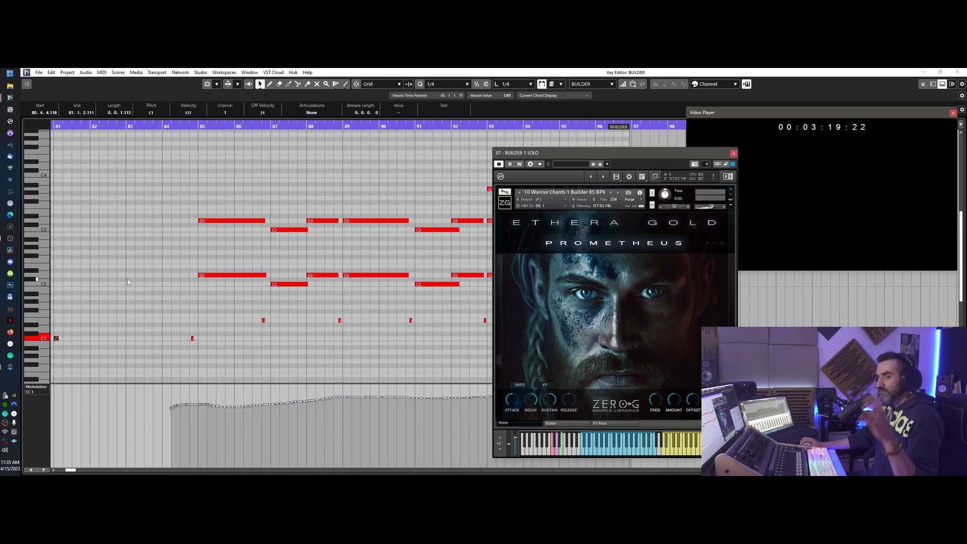
left_click(521, 385)
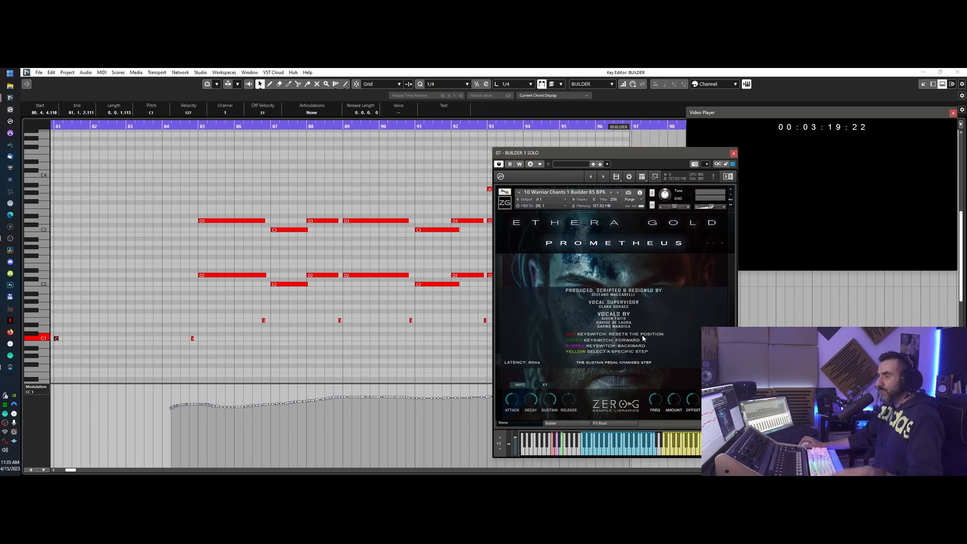
left_click(520, 386)
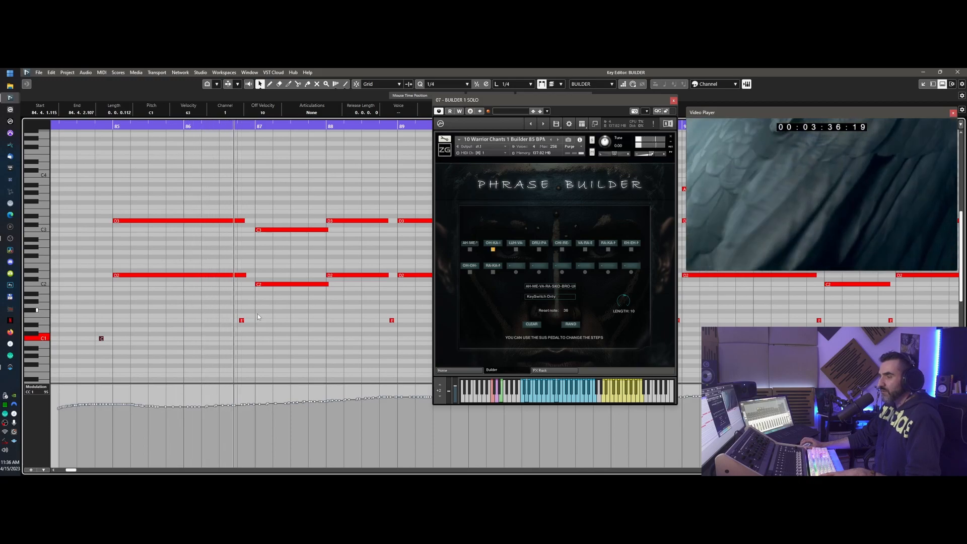
Play the phrase from bar 85, comparing the keyswitch note before bar 87 with the instrument's keyswitch information and Phrase Builder steps, and stop playback.
left_click_drag(257, 313, 241, 328)
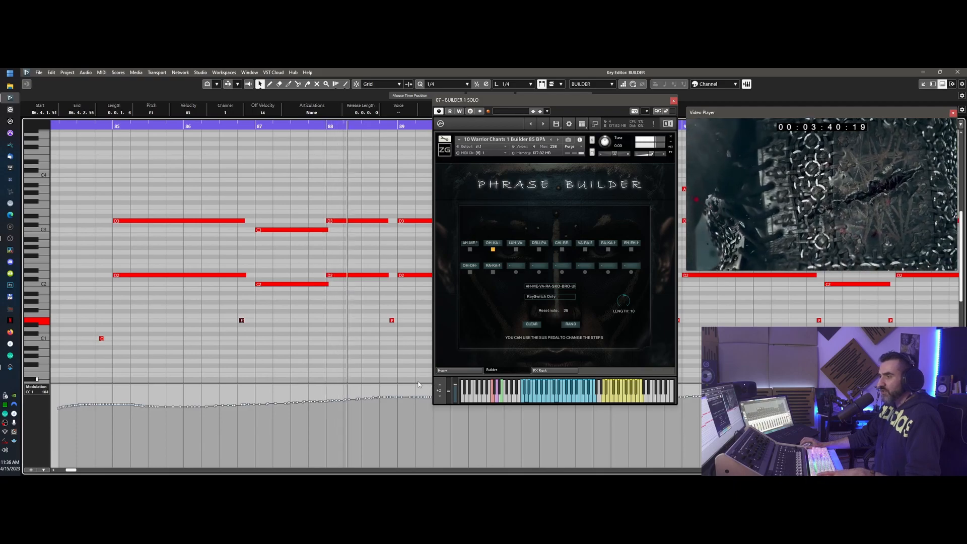
left_click_drag(258, 316, 226, 328)
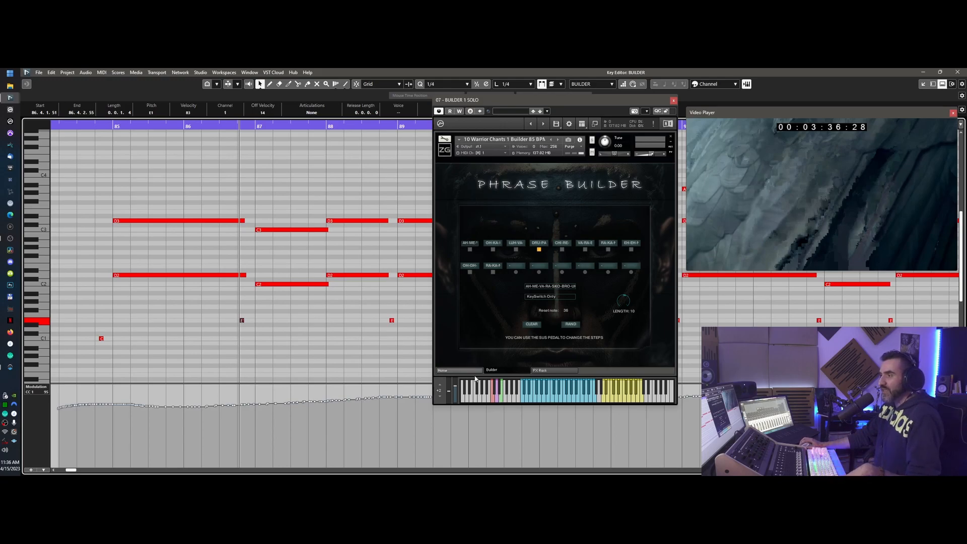
left_click(452, 370)
left_click(98, 123)
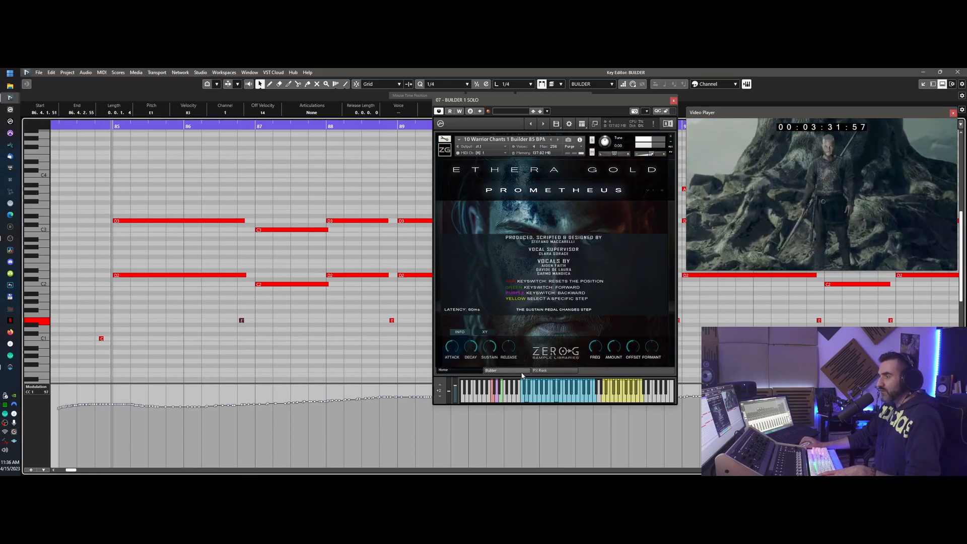
left_click(460, 331)
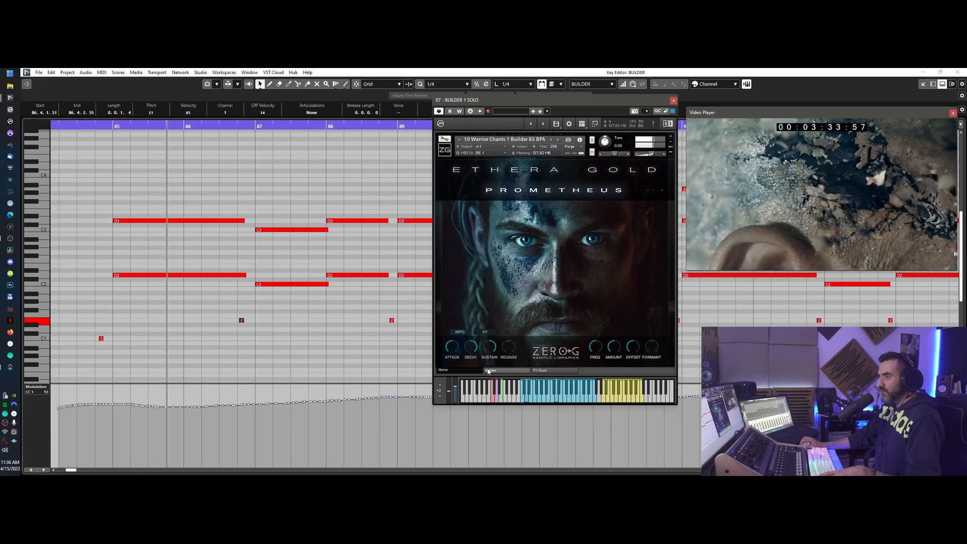
left_click(490, 371)
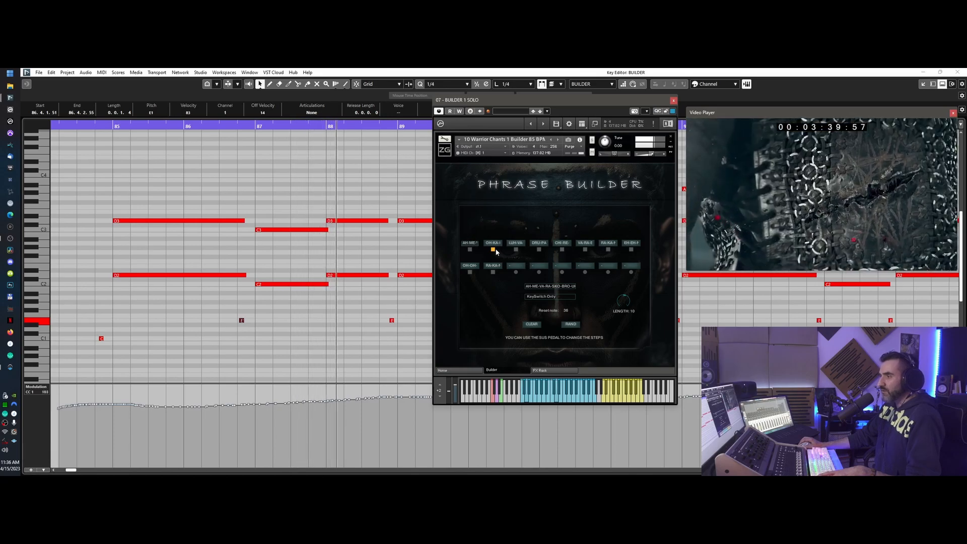
key("space")
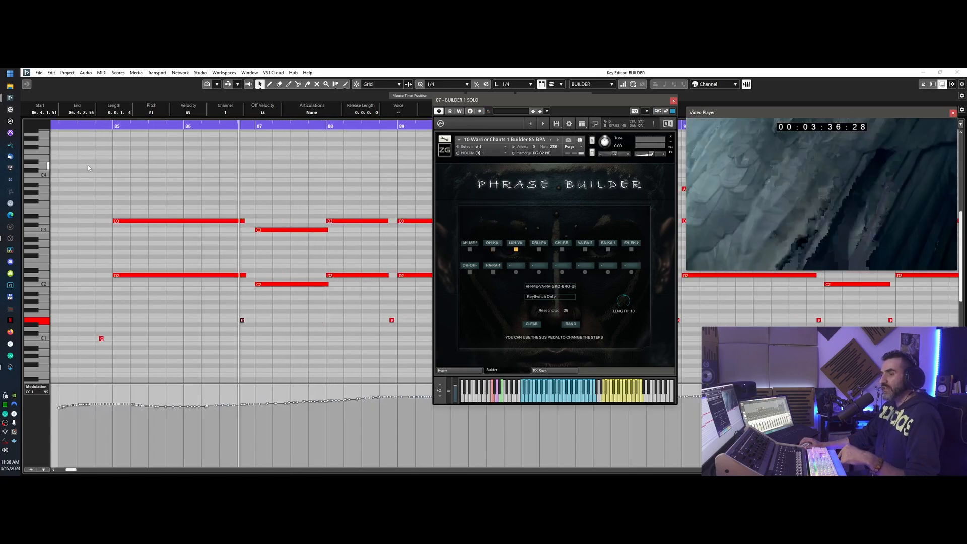
Highlight the chord notes at bar 85 and those at bars 87 and 88, and check the second Phrase Builder step's full syllables.
left_click_drag(89, 168, 202, 276)
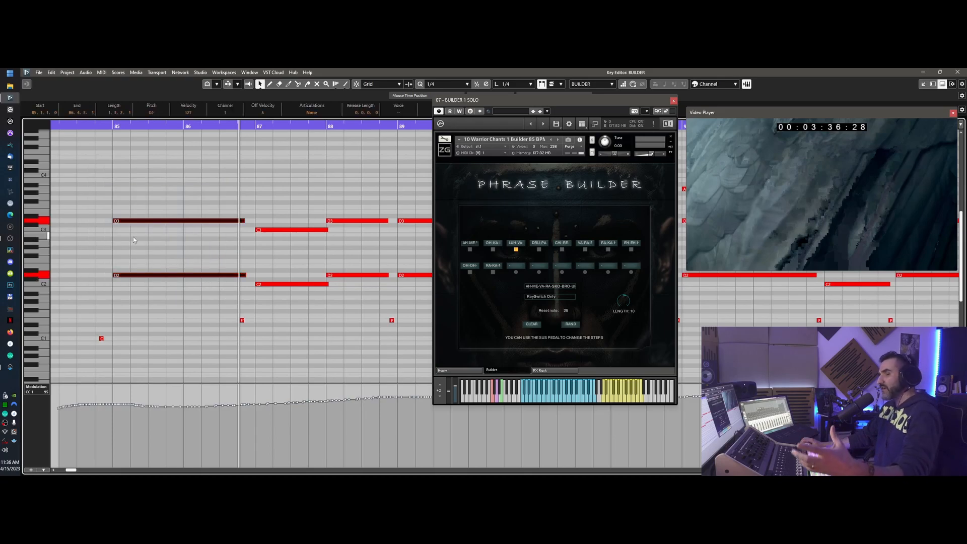
left_click(328, 253)
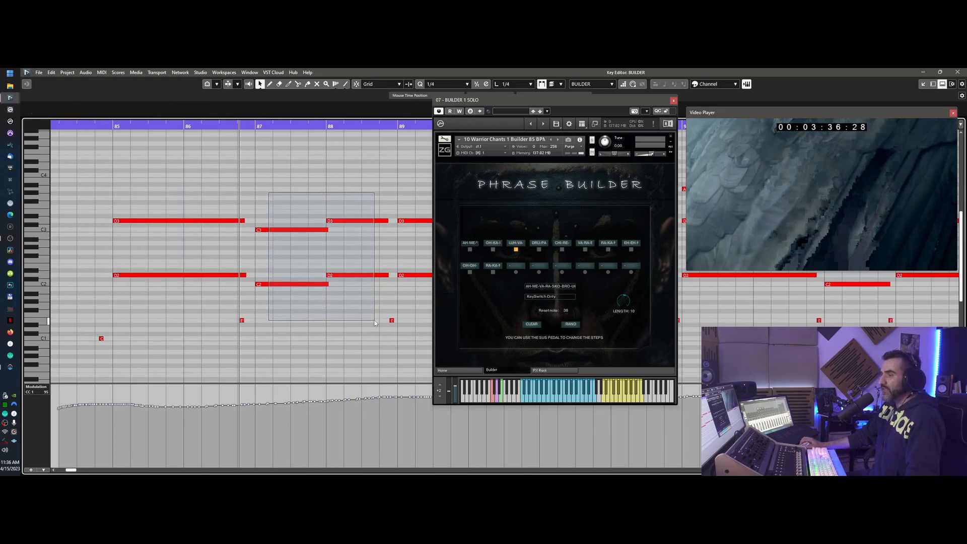
left_click_drag(375, 323, 374, 323)
left_click(495, 245)
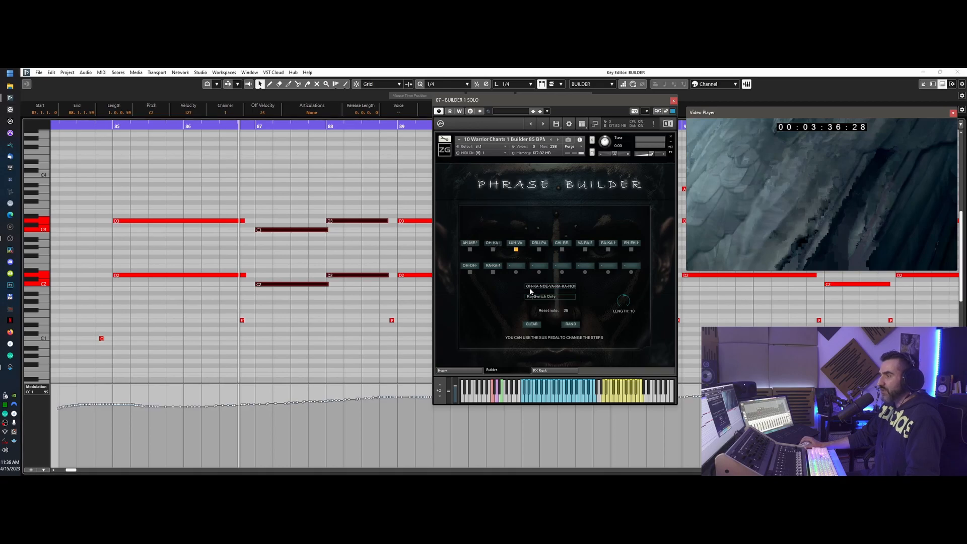
left_click_drag(312, 193, 361, 332)
left_click_drag(298, 187, 354, 311)
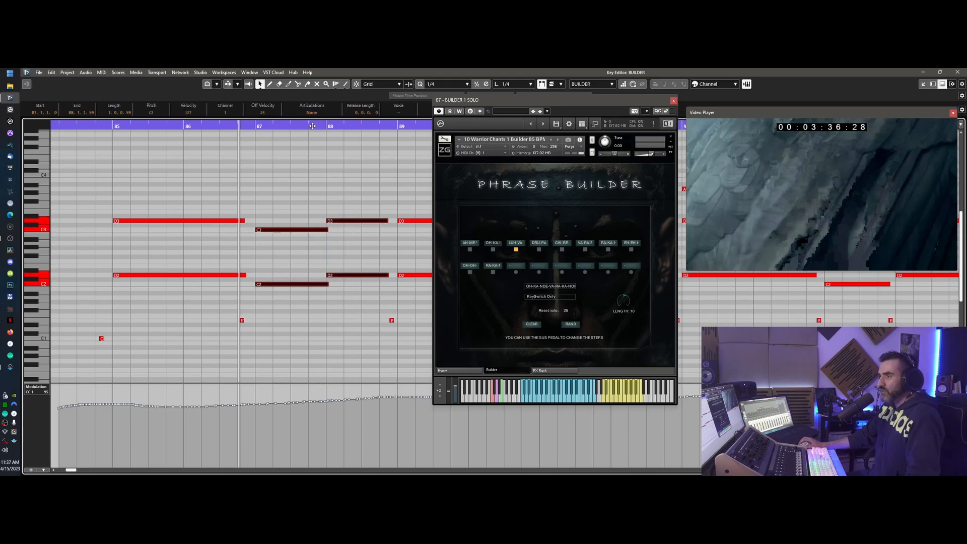
Play the BUILDER part from just before bar 85 with the Phrase Builder steps in view.
left_click_drag(322, 126, 324, 132)
key("g")
key("g")
key("g")
key("g")
scroll(129, 172, "left", 2)
left_click(136, 127)
key("space")
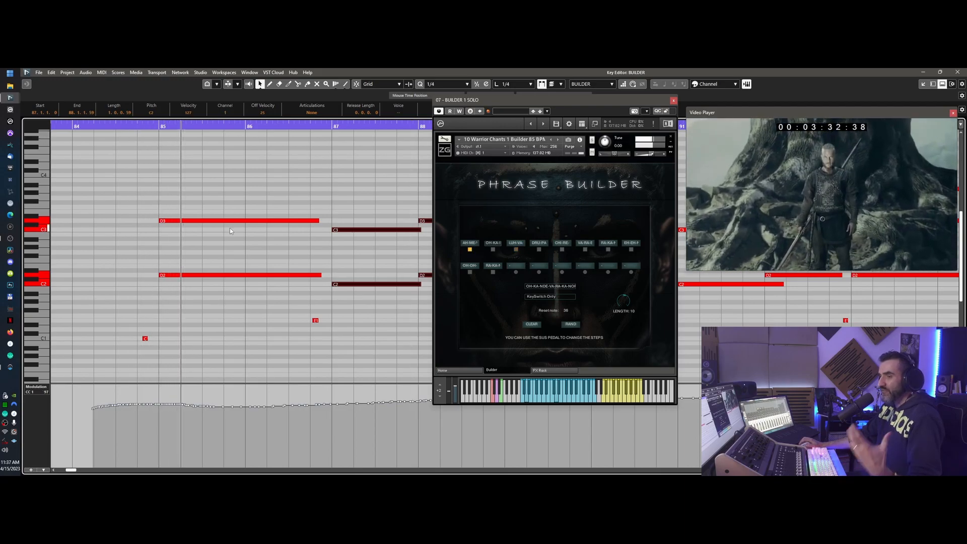
Follow the playing BUILDER part from bar 85 to bar 91, matching its keyswitch notes with the active Phrase Builder steps.
scroll(230, 229, "right", 2)
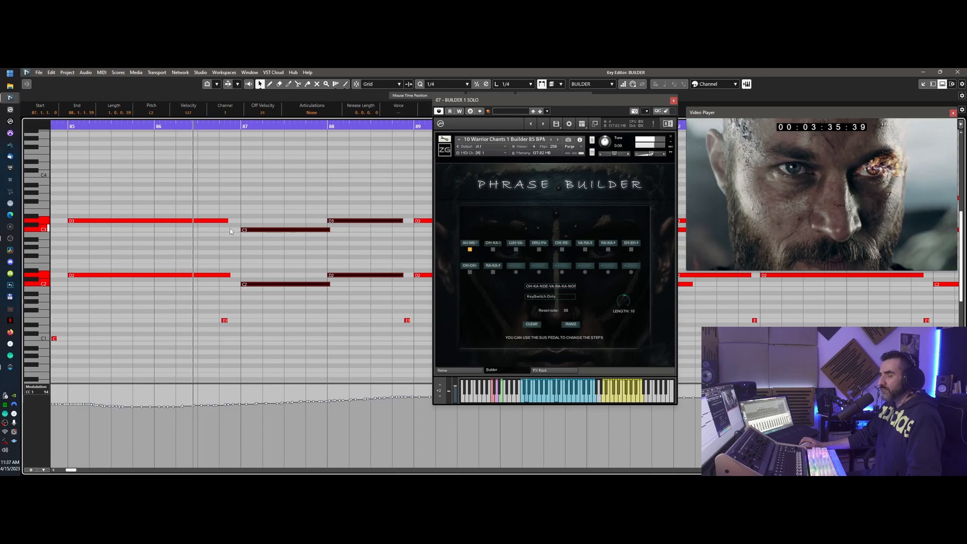
scroll(230, 231, "right", 2)
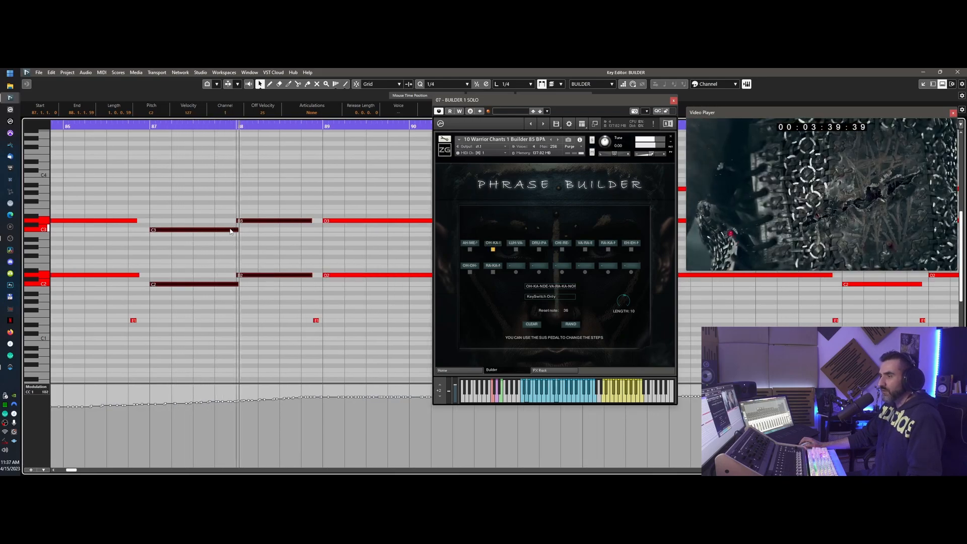
scroll(230, 232, "right", 2)
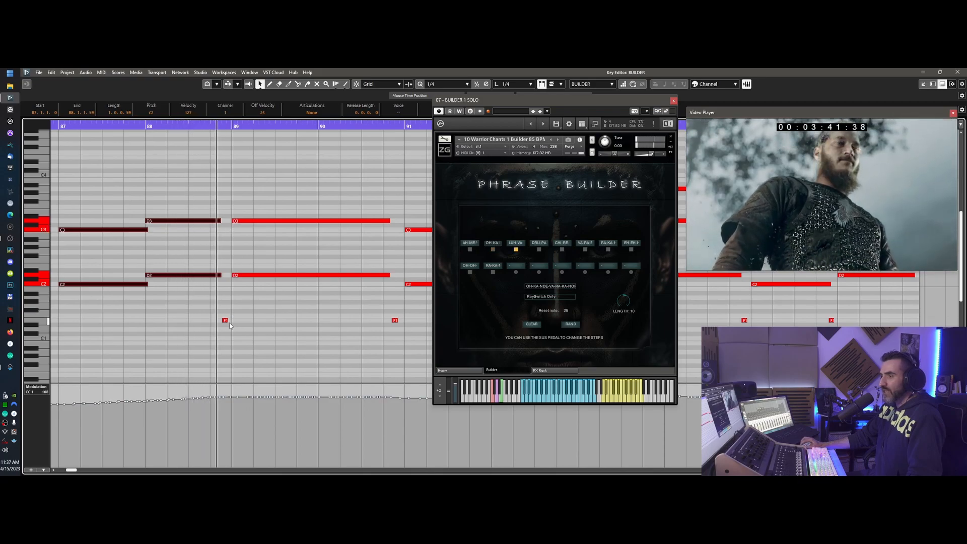
scroll(291, 264, "right", 2)
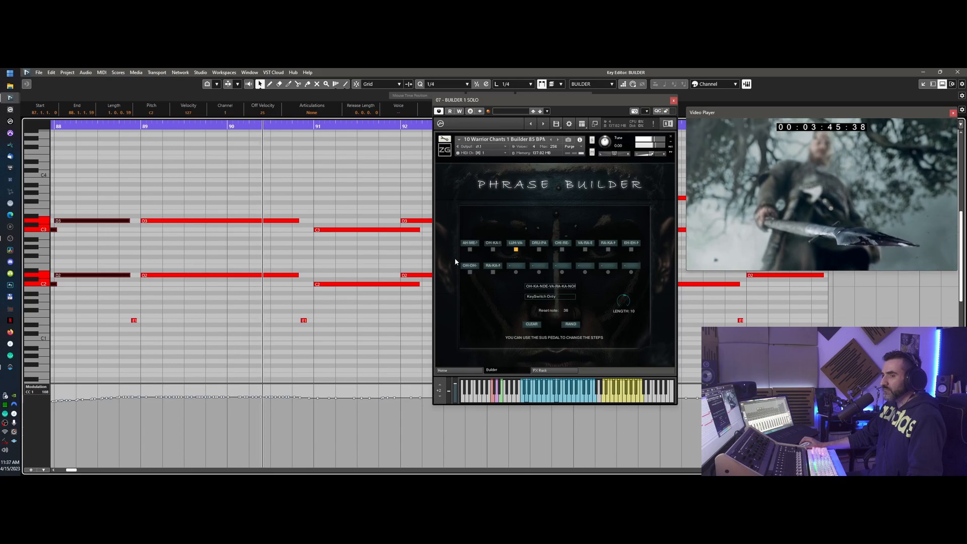
scroll(200, 318, "right", 2)
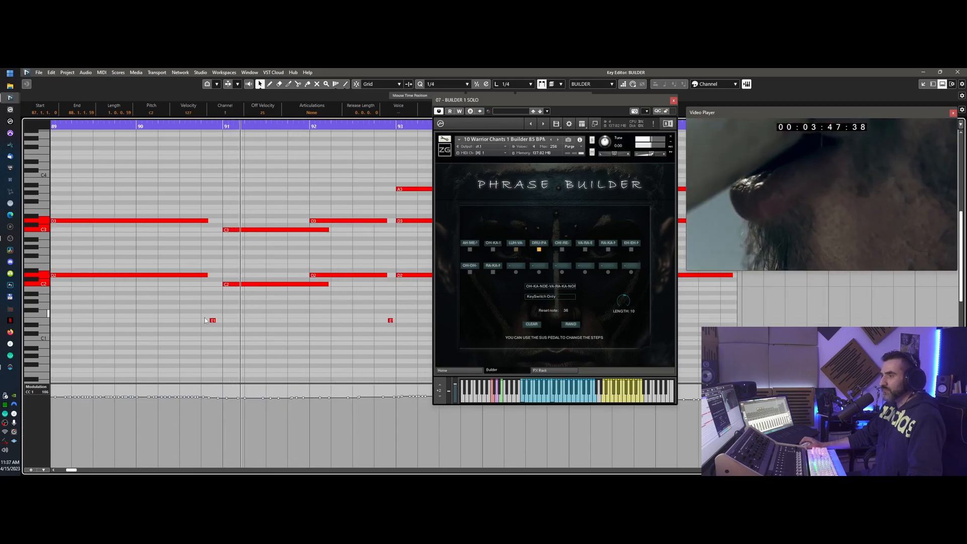
scroll(192, 341, "right", 2)
Highlight the chord notes at bars 91 and 92, follow playback to the end of the BUILDER part, stop it and close the editor.
left_click_drag(202, 198, 294, 366)
scroll(212, 318, "right", 2)
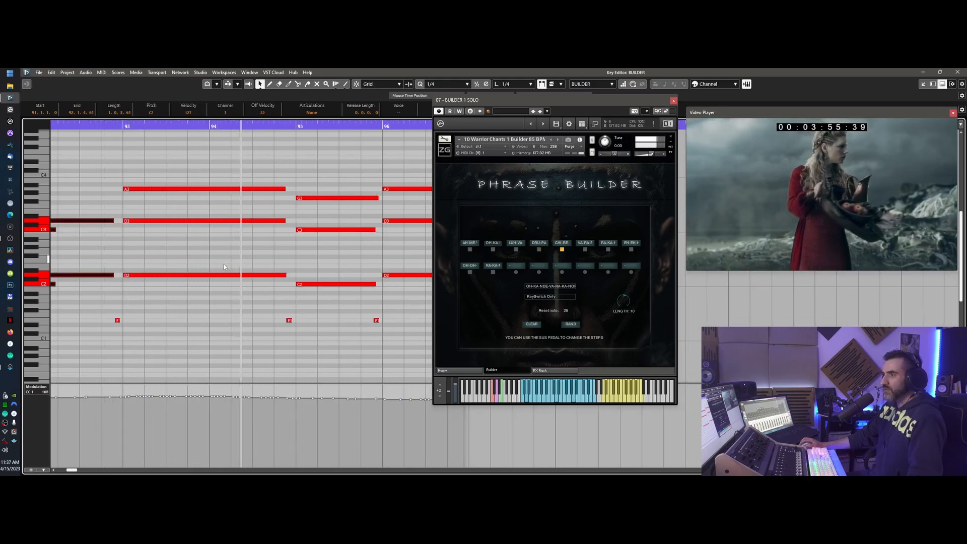
scroll(224, 264, "right", 1)
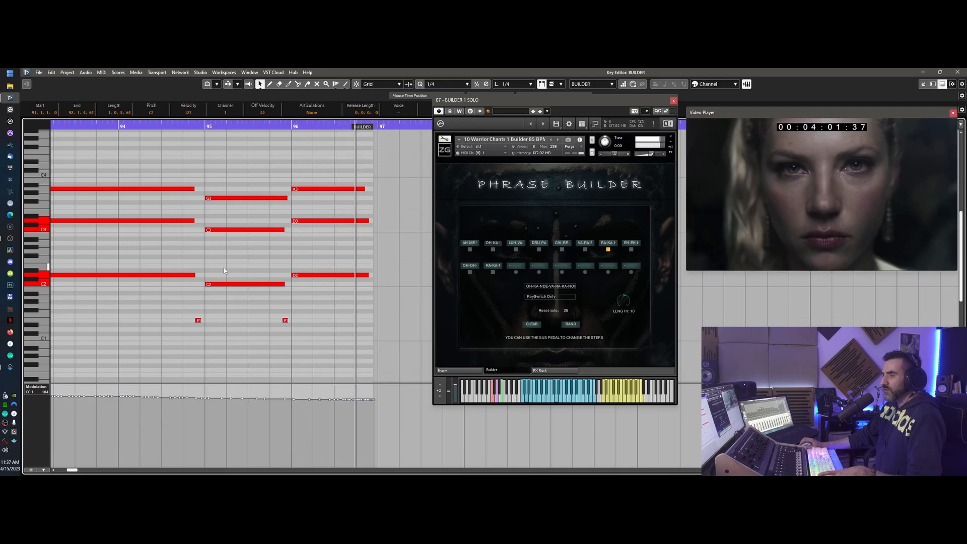
key("space")
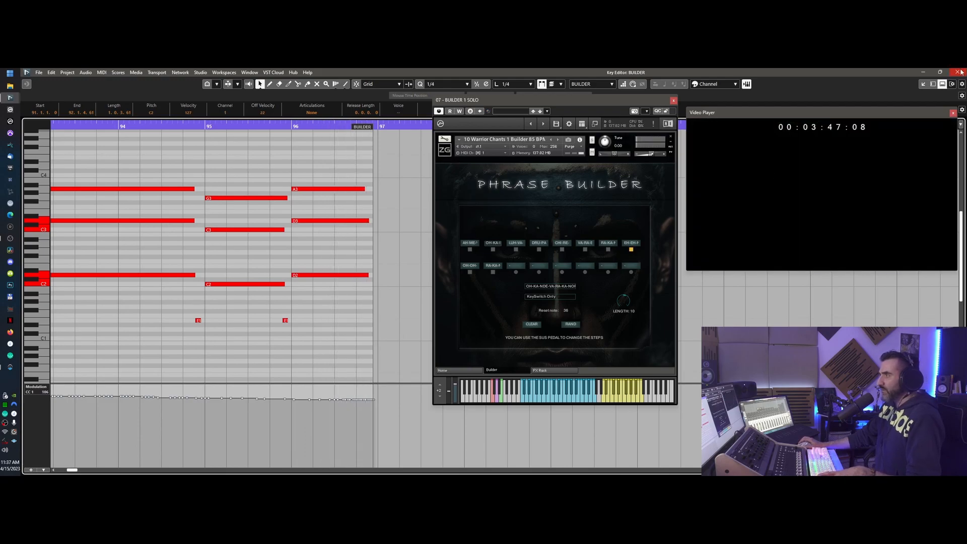
left_click(960, 72)
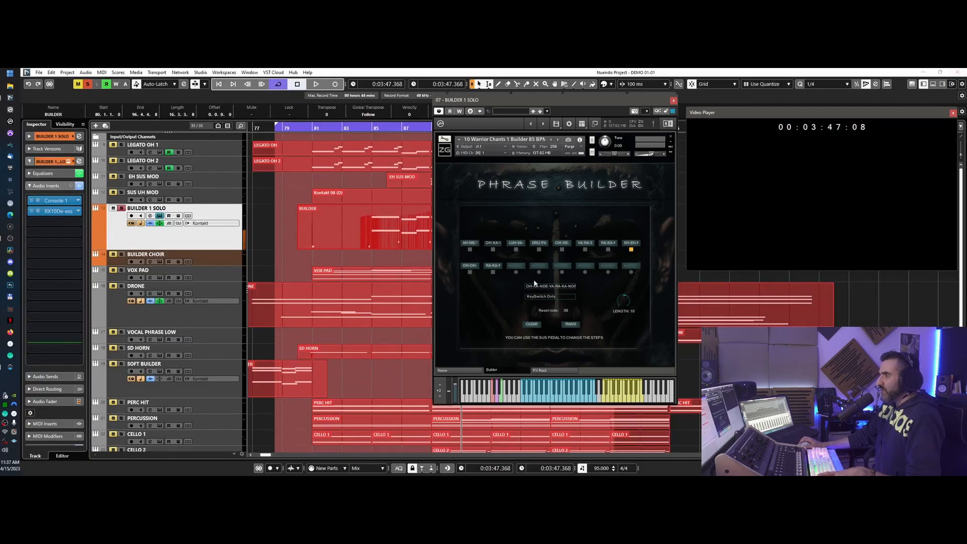
Show the BUILDER 1 SOLO instrument's keyswitch and latency information, and compare it with the notes at bars 87 and 88.
left_click(469, 371)
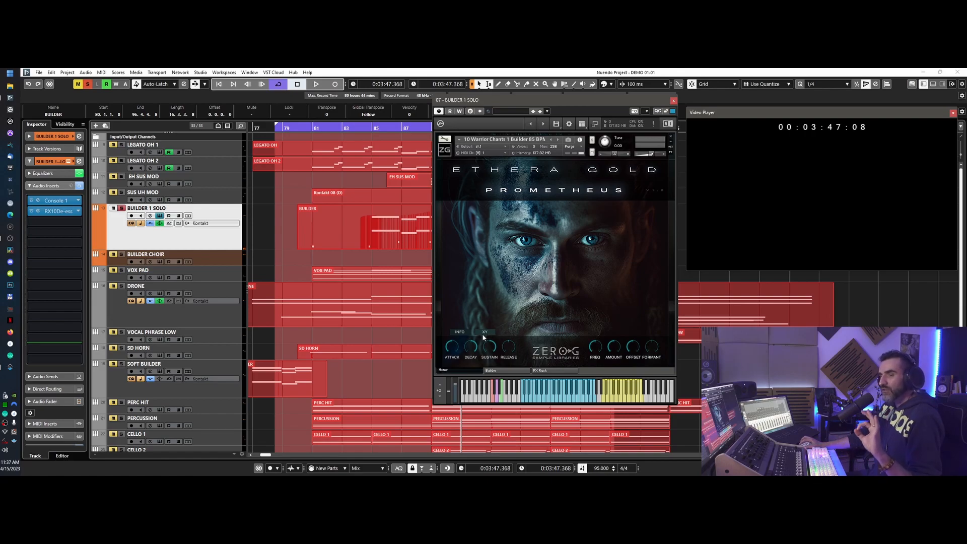
left_click(461, 332)
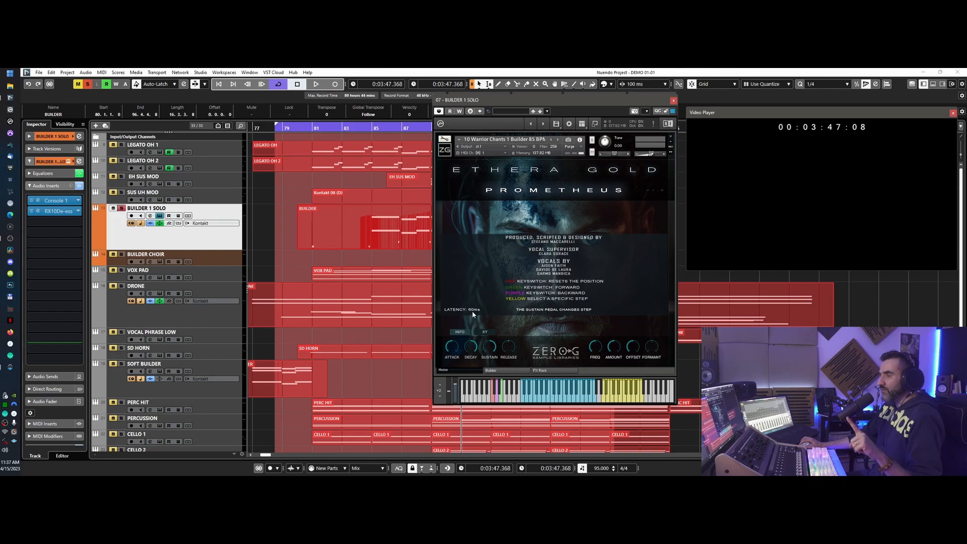
double_click(389, 236)
left_click_drag(162, 194, 277, 311)
left_click_drag(164, 214, 258, 313)
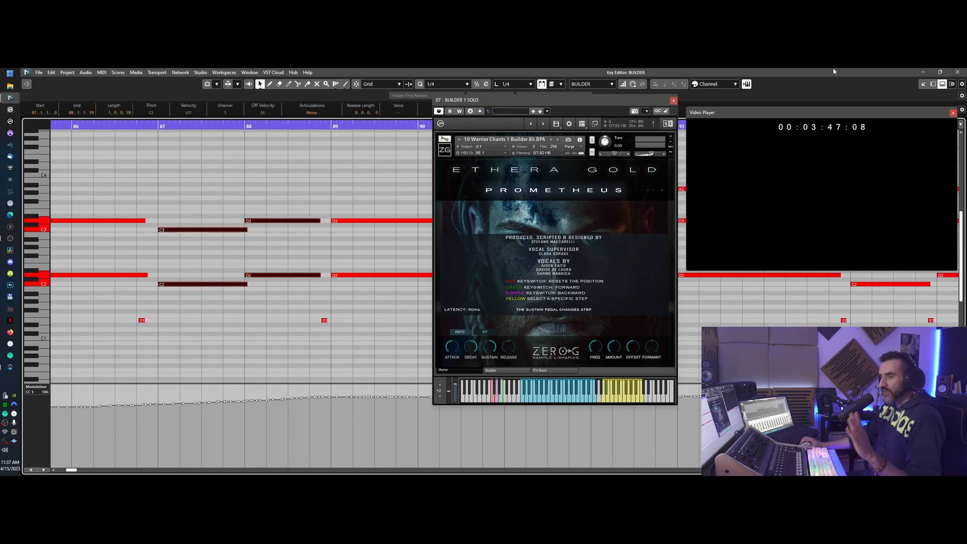
double_click(27, 72)
left_click(70, 134)
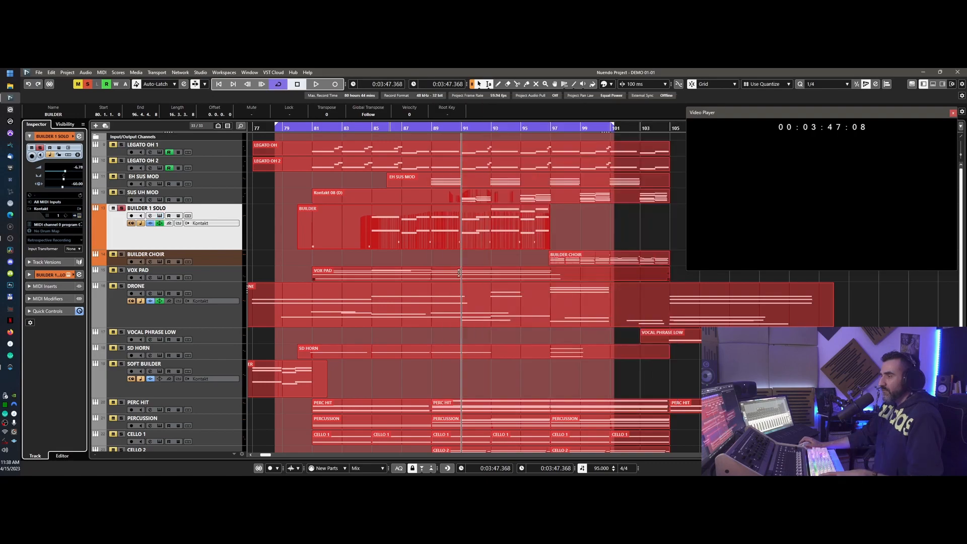
Open the BUILDER CHOIR track's Kontakt instrument and move its window so the whole rack can be seen.
scroll(481, 270, "right", 3)
left_click(194, 257)
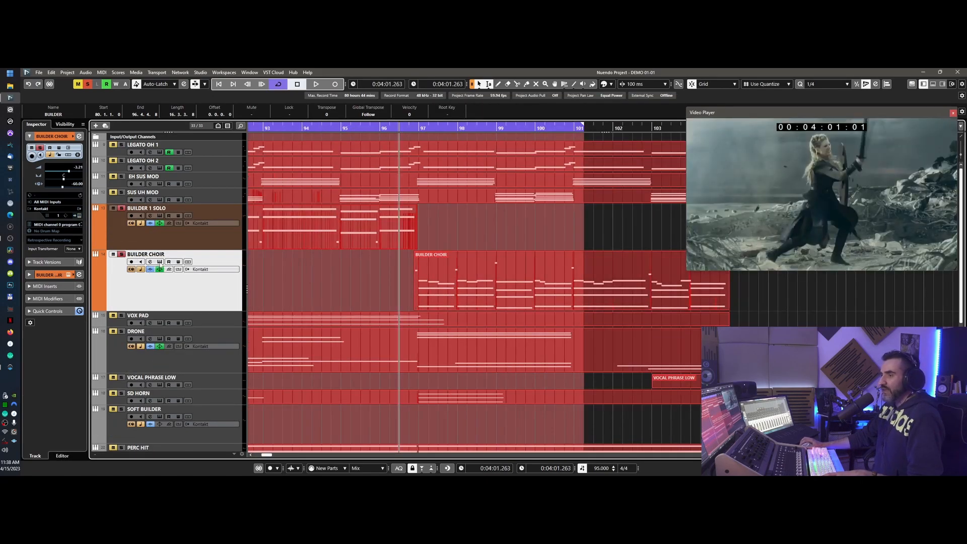
left_click(160, 261)
left_click(651, 119)
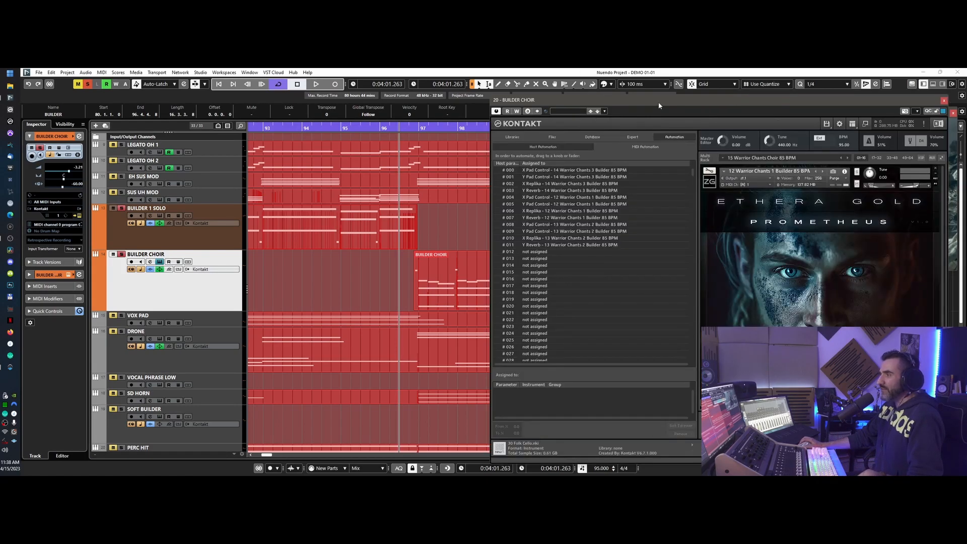
left_click_drag(659, 106, 395, 91)
Inspect the Warrior Chants 1, 2 and 3 Builder instruments in the Warrior Chants Choir multi, expanding Warrior Chants 1 Builder.
left_click(461, 168)
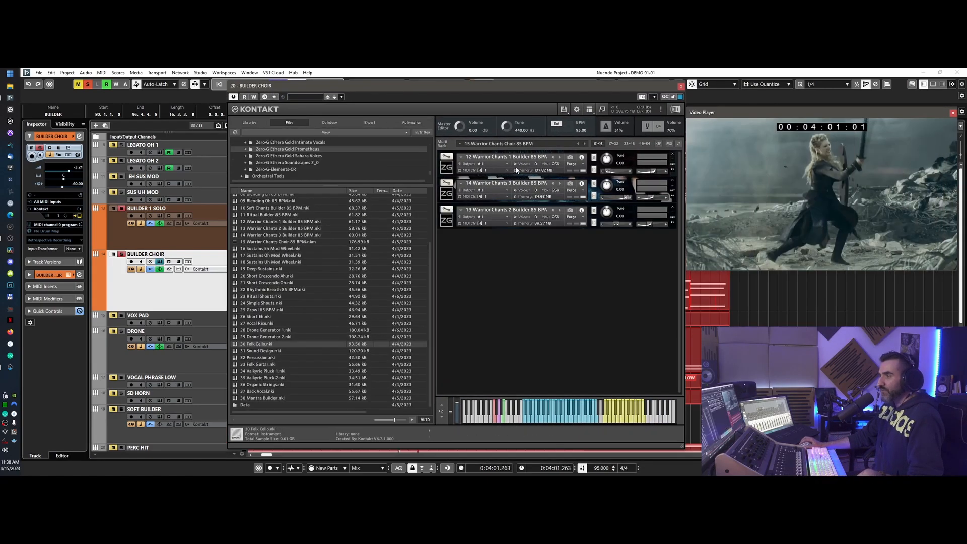
left_click(447, 220)
left_click(447, 167)
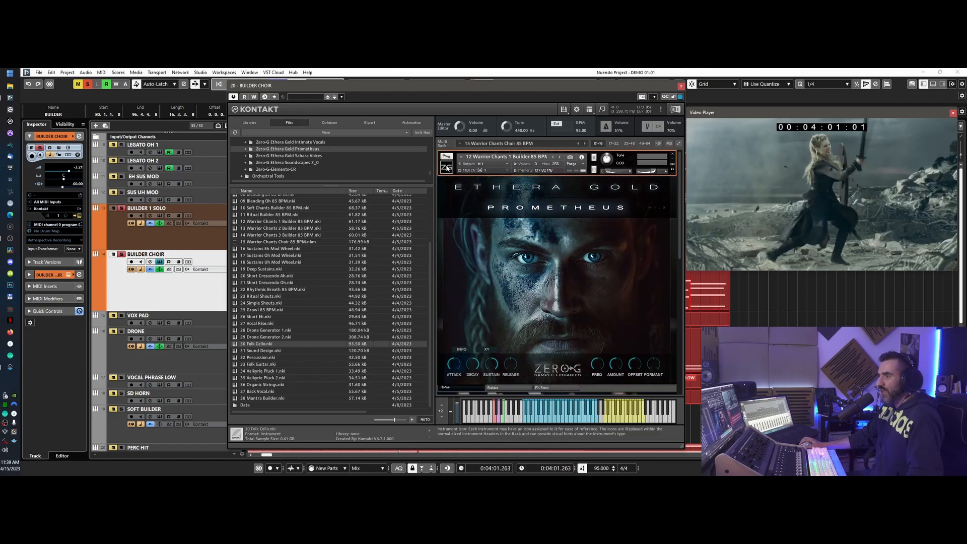
scroll(444, 353, "down", 5)
scroll(454, 347, "down", 3)
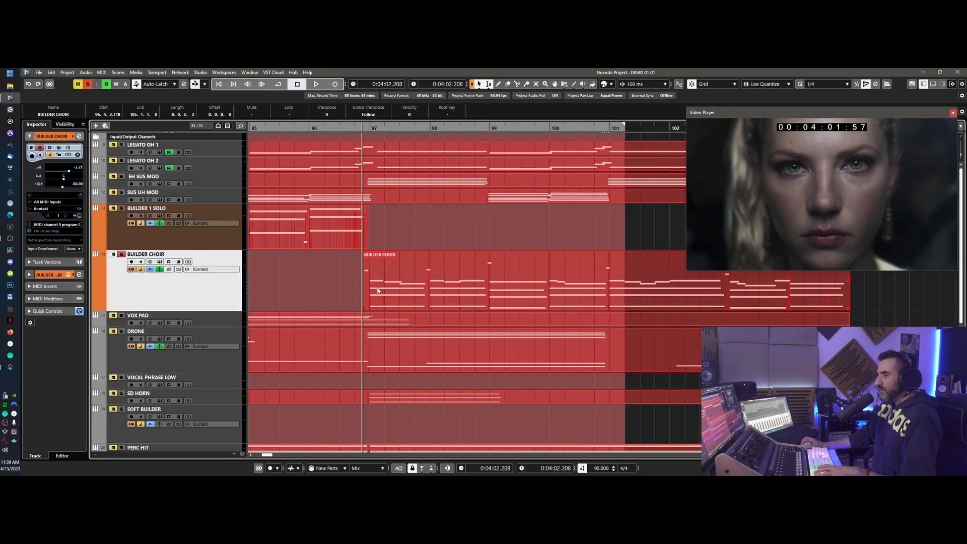
Highlight the keyswitch notes before bars 97 and 98 in the BUILDER CHOIR part, and close the editor.
double_click(365, 291)
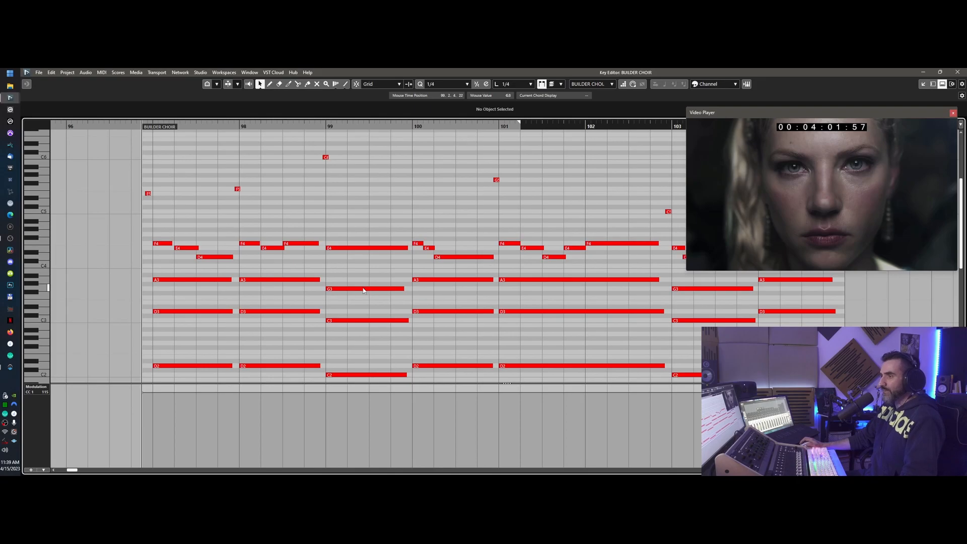
left_click_drag(124, 175, 301, 217)
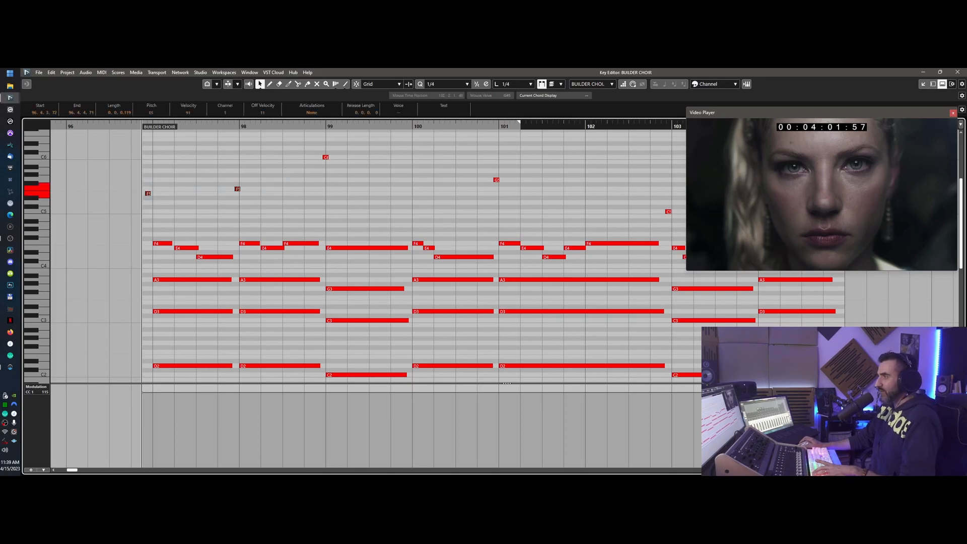
left_click(958, 73)
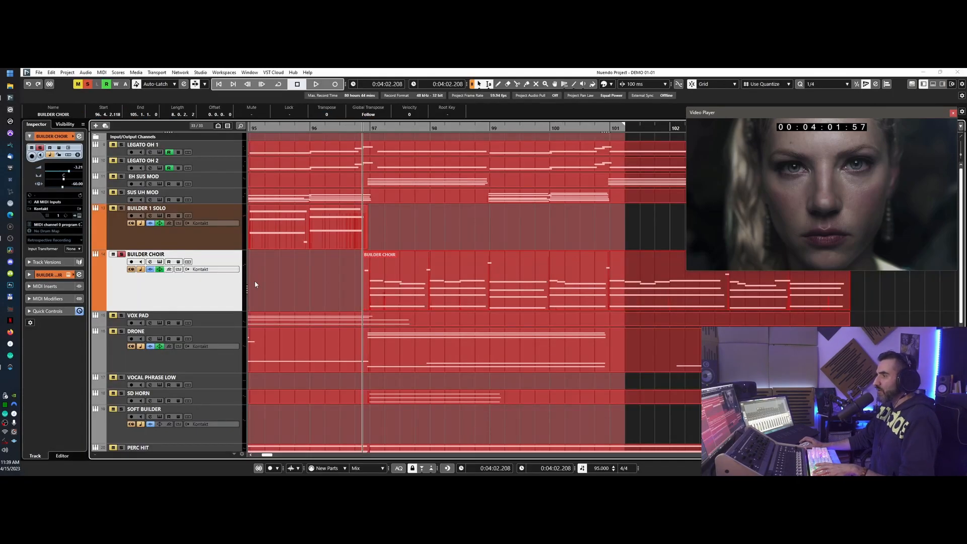
Show the Phrase Builder steps of Warrior Chants 1 Builder on the BUILDER CHOIR track, and record-enable the track.
left_click(159, 262)
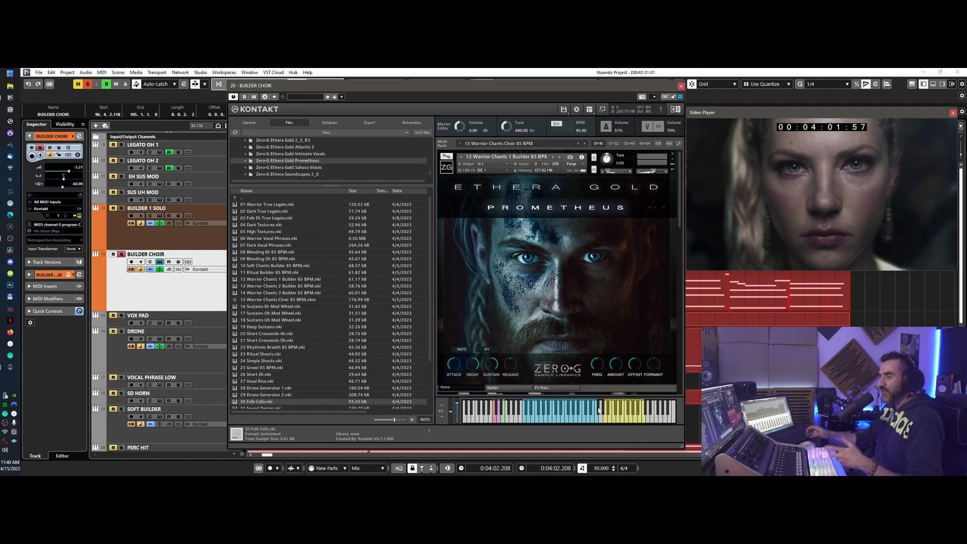
left_click(513, 387)
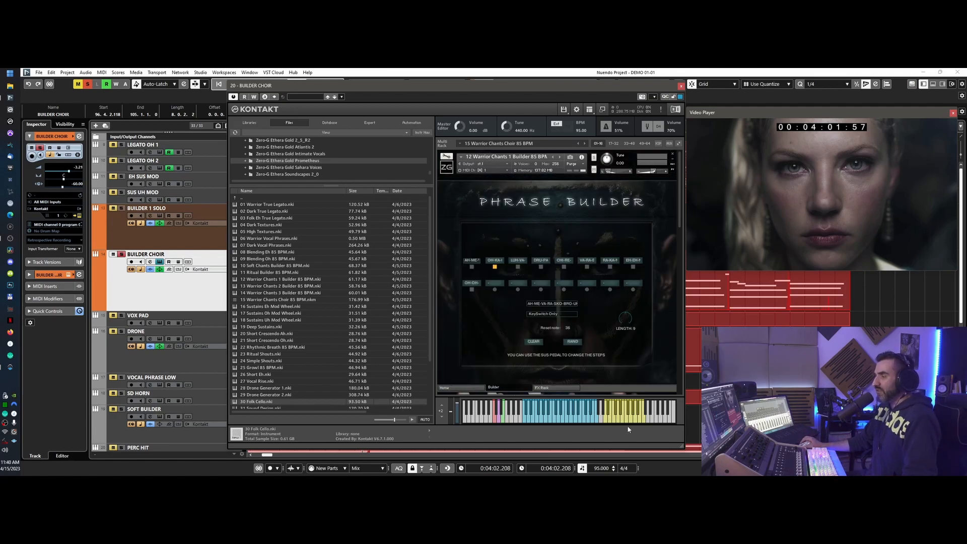
left_click(134, 283)
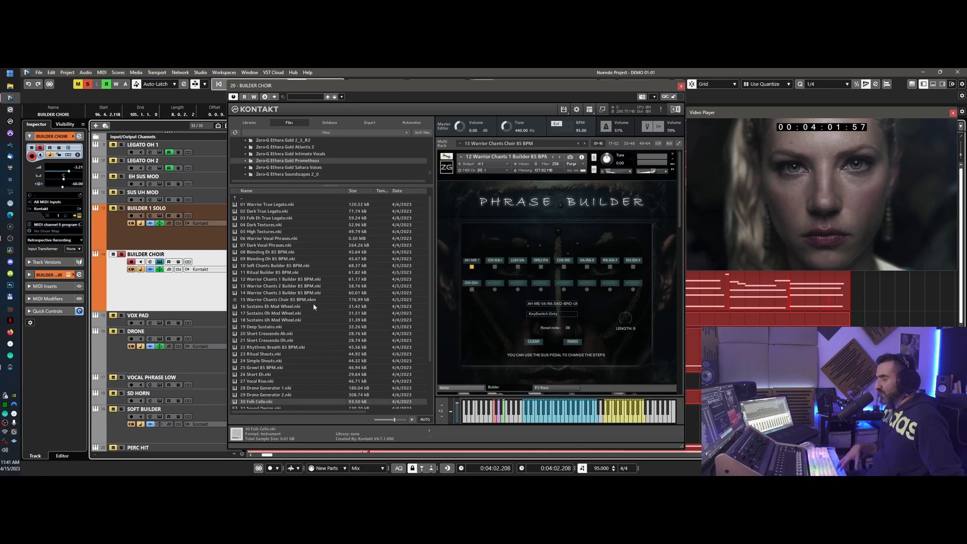
Highlight the keyswitch notes above the chords throughout the BUILDER CHOIR part, and return to the project.
left_click(369, 71)
key("Return")
left_click_drag(58, 152, 685, 227)
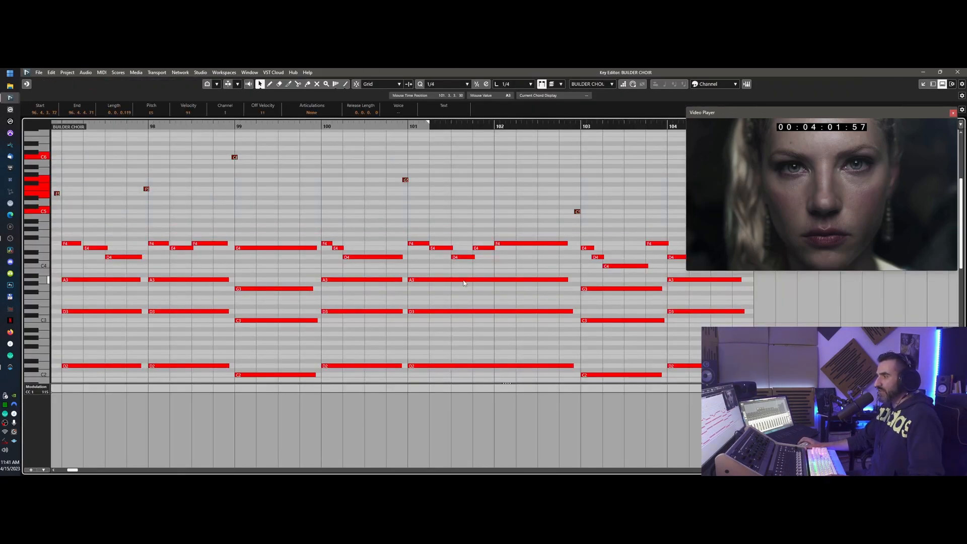
scroll(680, 219, "left", 3)
left_click(680, 219)
left_click_drag(206, 143, 694, 215)
scroll(281, 203, "right", 4)
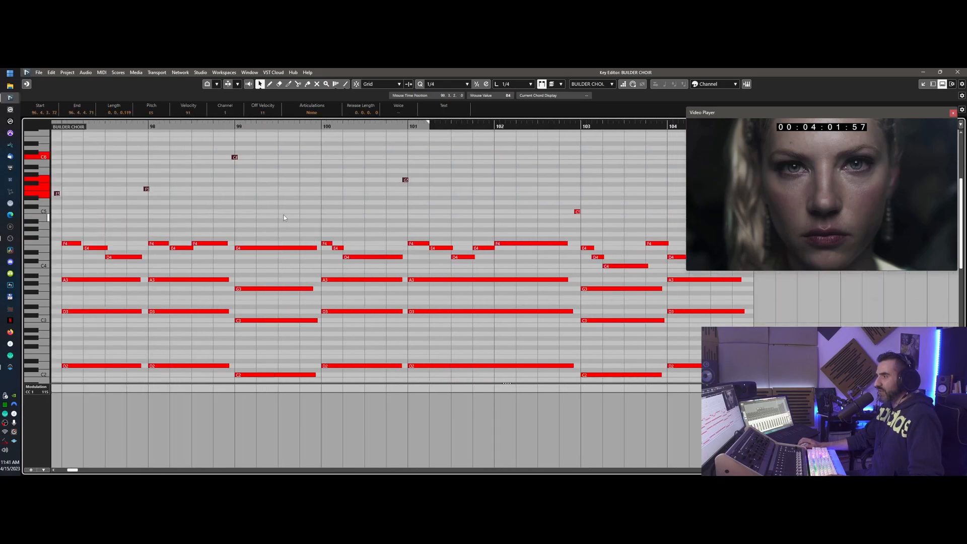
scroll(313, 188, "left", 4)
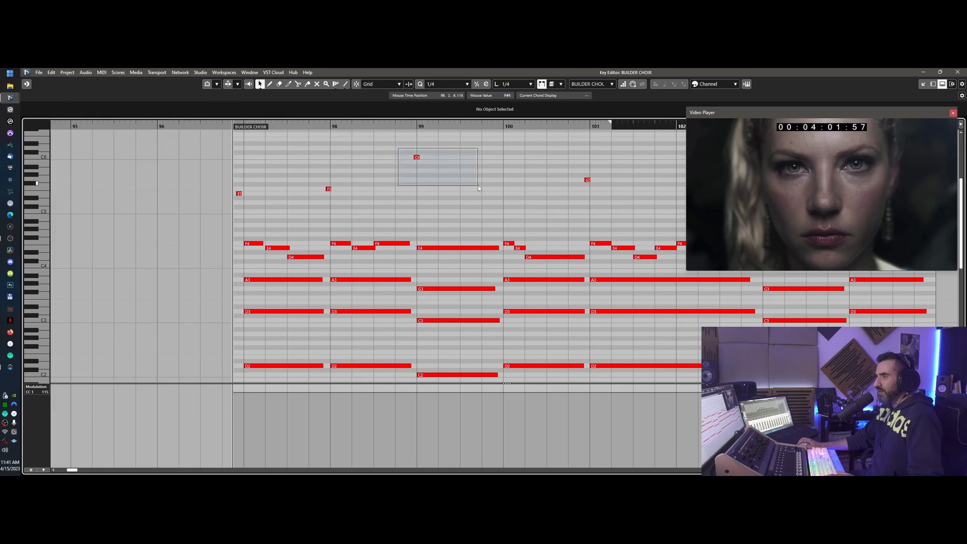
key("Return")
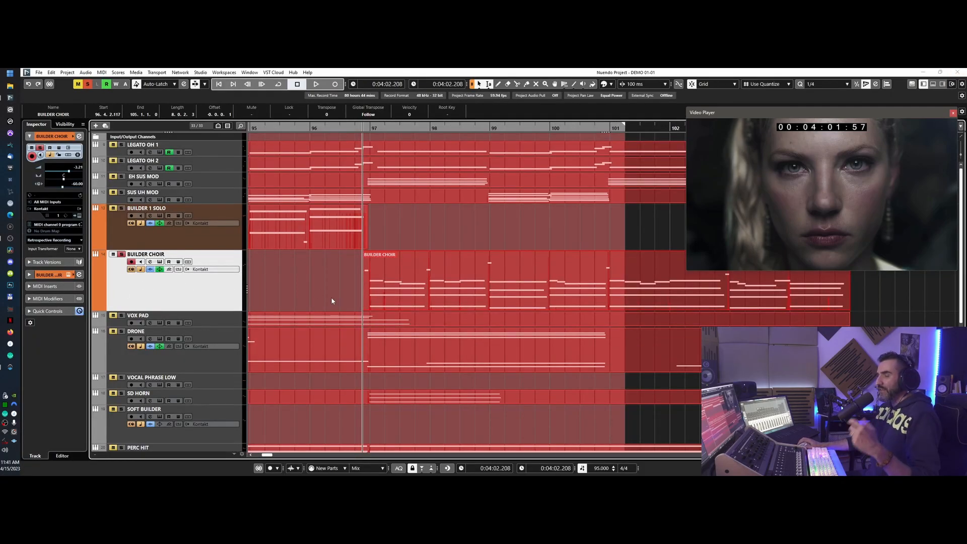
Compare the main pages of the individual Warrior Chants Builder instruments in the BUILDER CHOIR multi.
left_click(159, 262)
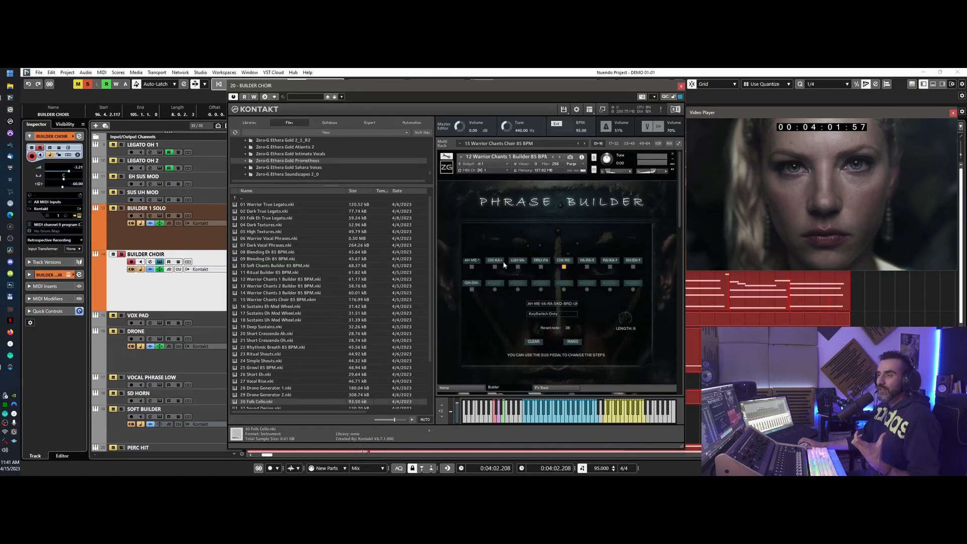
left_click(463, 388)
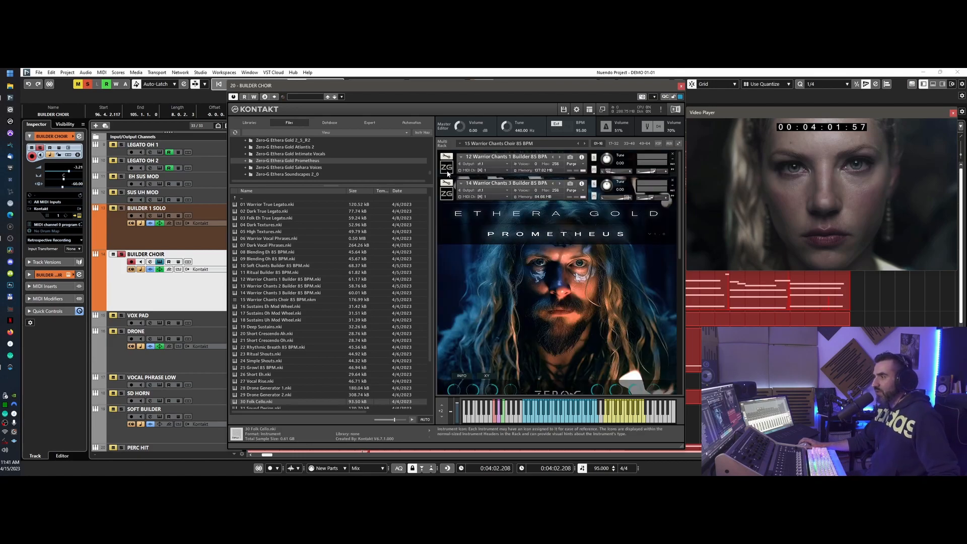
left_click(450, 225)
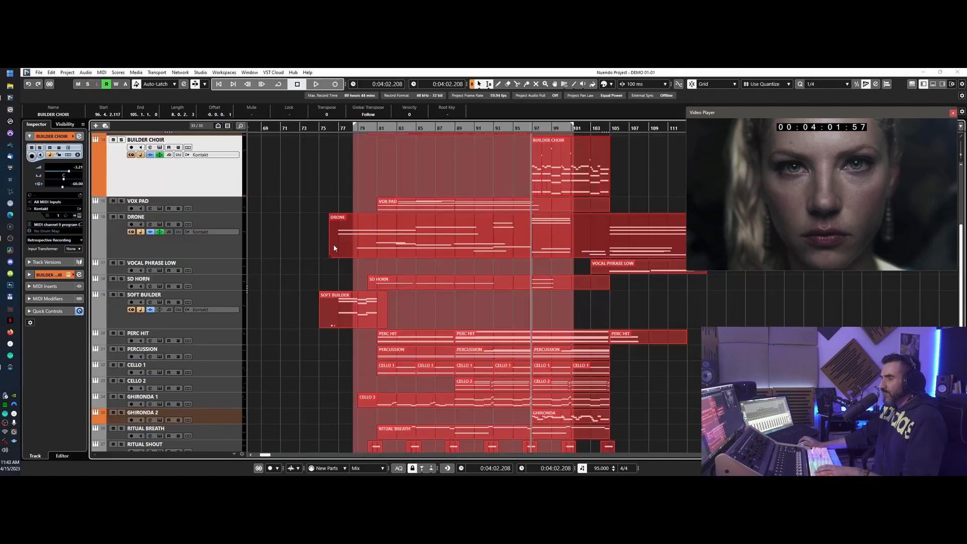
Move the playback position to bar 81, and view the instruments on the PERC HIT and CELLO 1 tracks.
scroll(437, 268, "down", 3)
left_click_drag(378, 128, 369, 149)
left_click(192, 272)
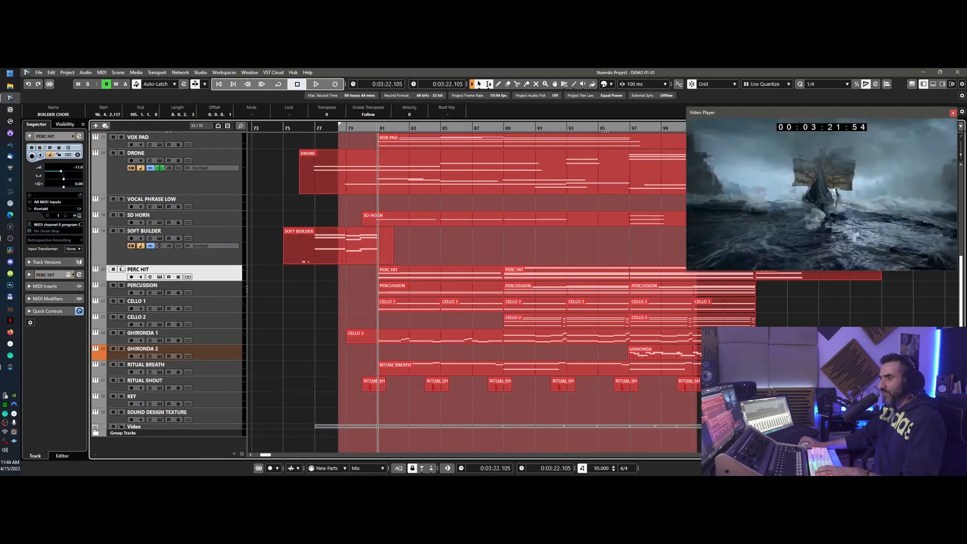
left_click(159, 276)
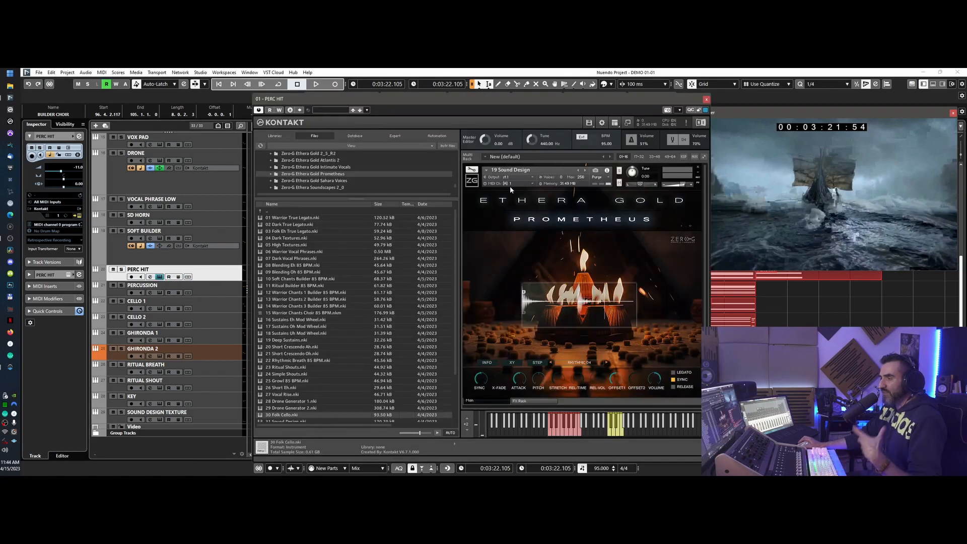
left_click(706, 99)
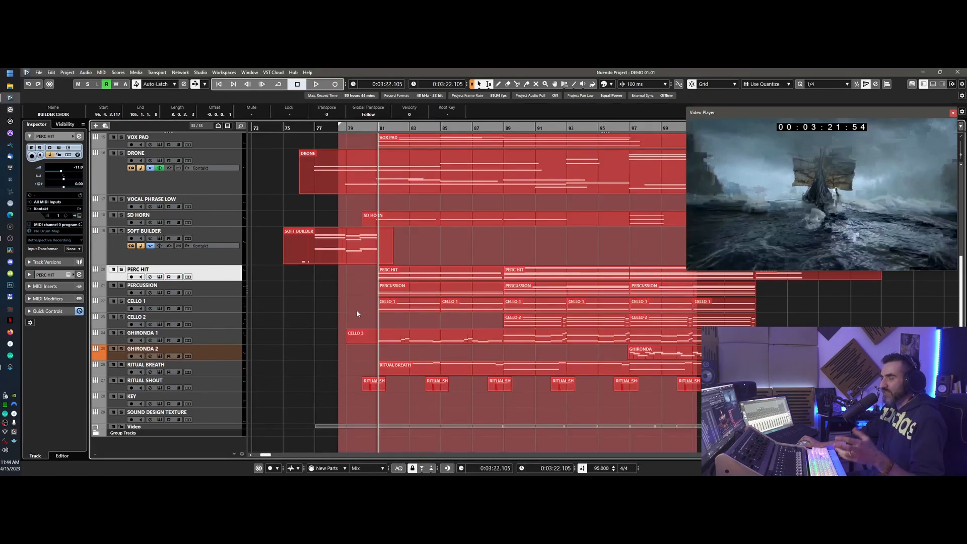
left_click(160, 309)
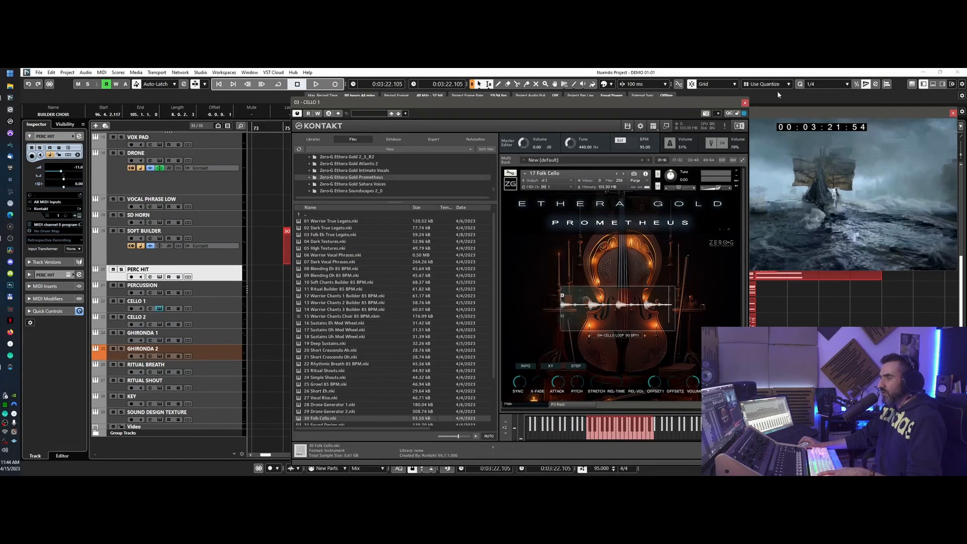
Solo the percussion, cello and ghironda tracks, and play the section to hear them on their own.
left_click(159, 308)
left_click(121, 270)
left_click(121, 285)
left_click(120, 301)
left_click(124, 326)
left_click(121, 317)
left_click(121, 332)
left_click(121, 349)
key("space")
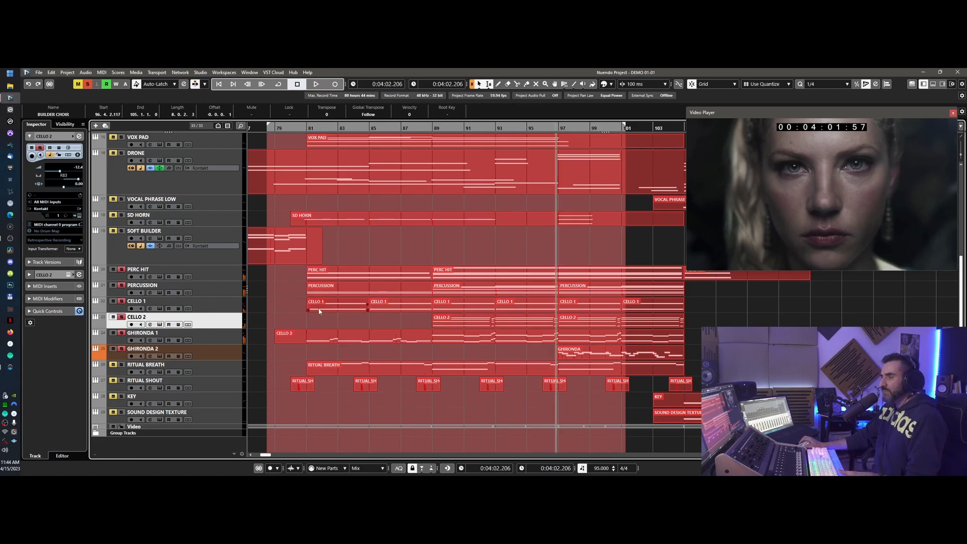
View the Kontakt instruments on the CELLO 1, CELLO 2 and GHIRONDA 1 tracks, moving the GHIRONDA 1 window so its interface is unobstructed.
left_click(150, 308)
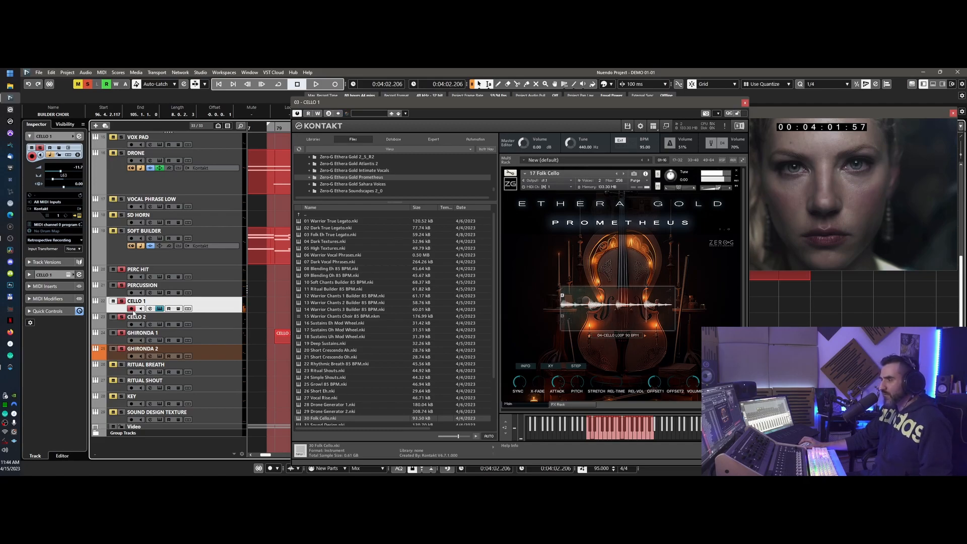
left_click(131, 324)
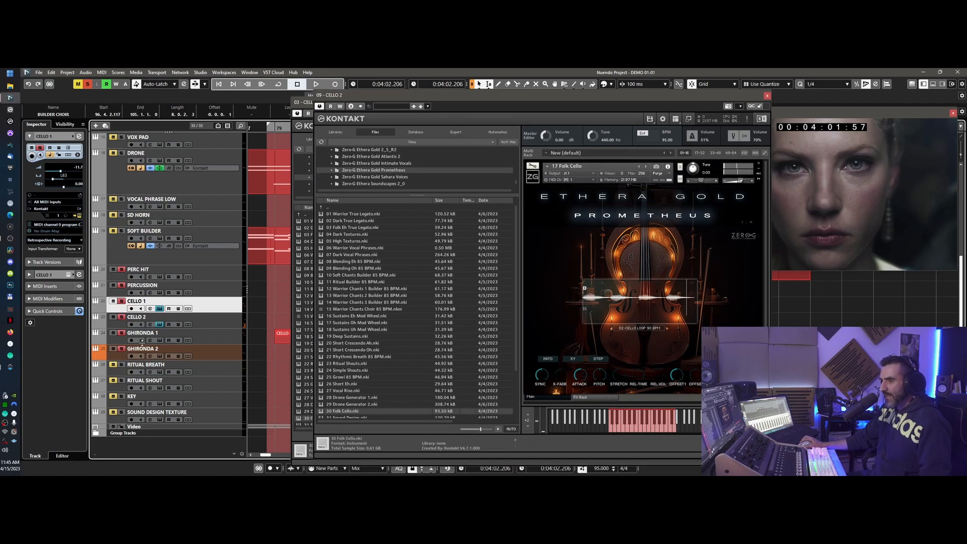
left_click(160, 340)
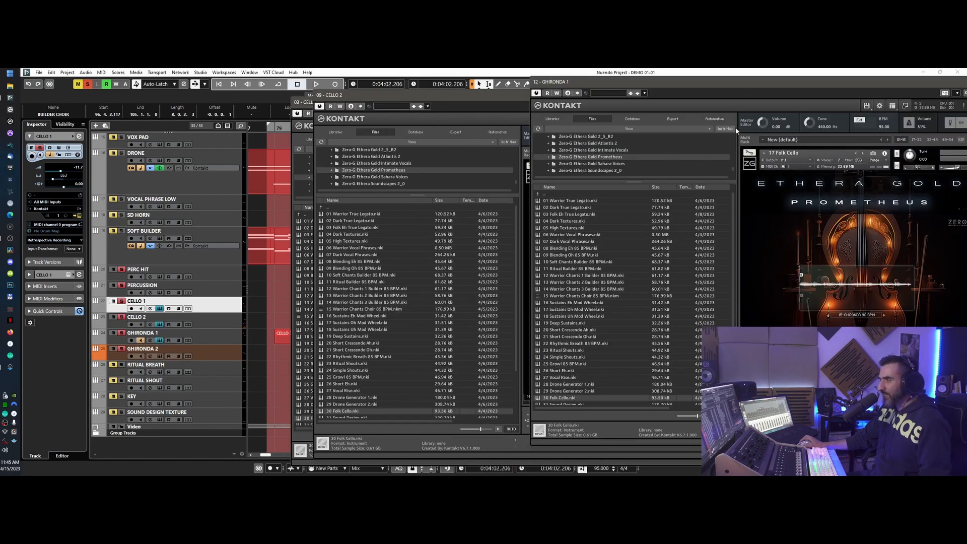
left_click_drag(758, 87, 541, 87)
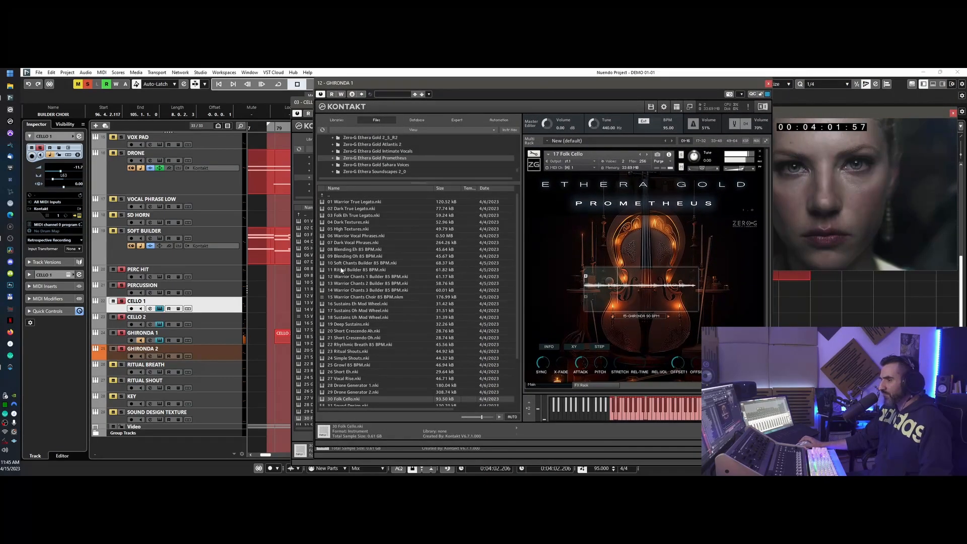
Select the GHIRONDA 1 track, show its audio fader and raise its level to -0.90.
left_click(239, 342)
left_click(56, 274)
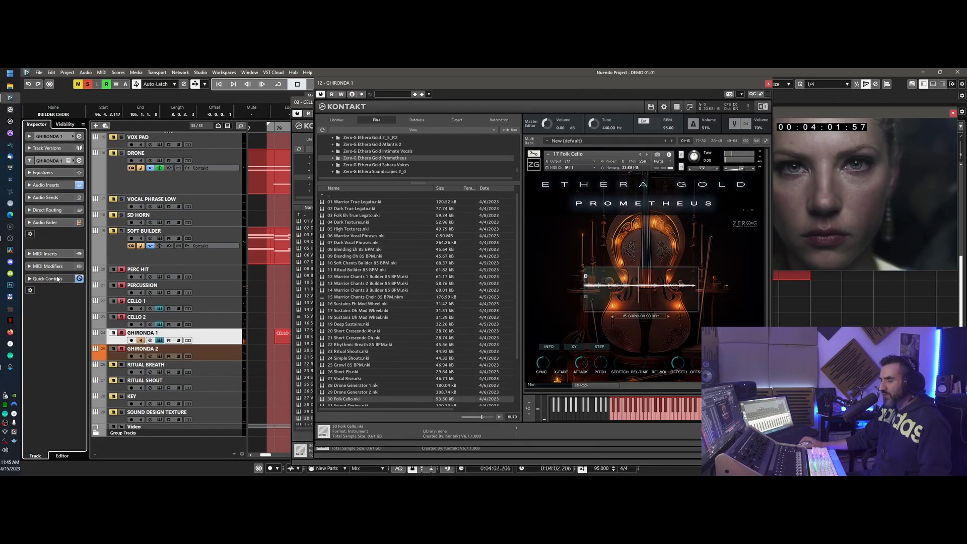
left_click(57, 222)
left_click_drag(45, 302, 47, 283)
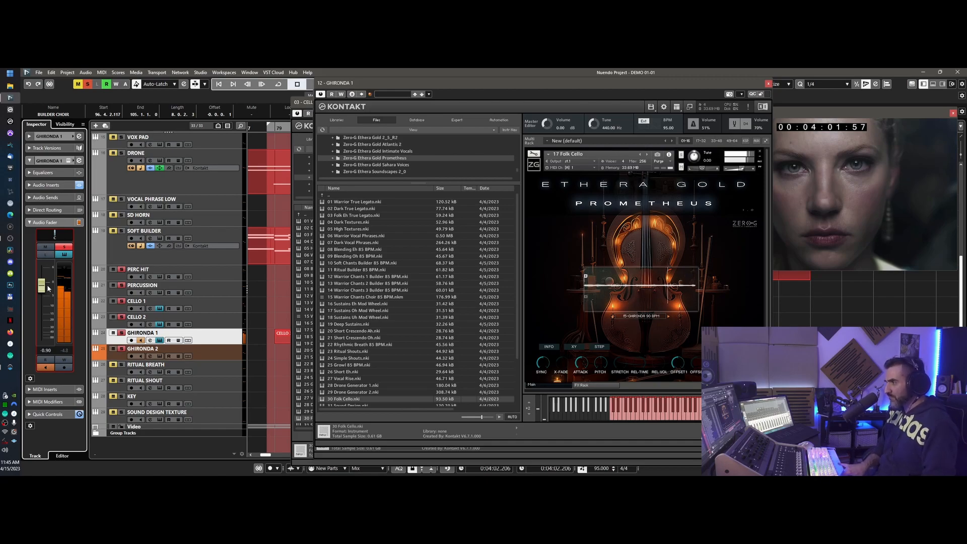
left_click(655, 316)
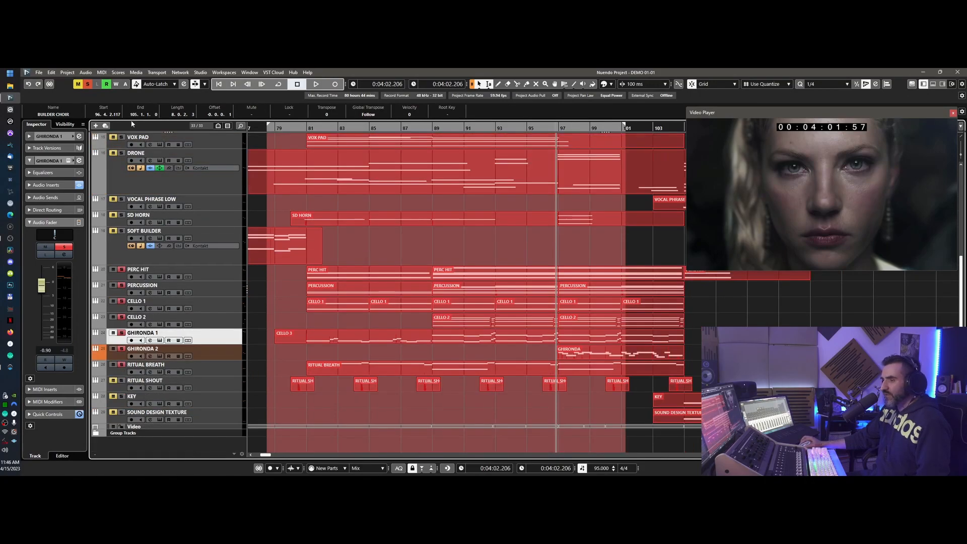
Clear all solos, solo the RITUAL BREATH track and view its Ritual Shouts instrument.
left_click(89, 84)
left_click(121, 365)
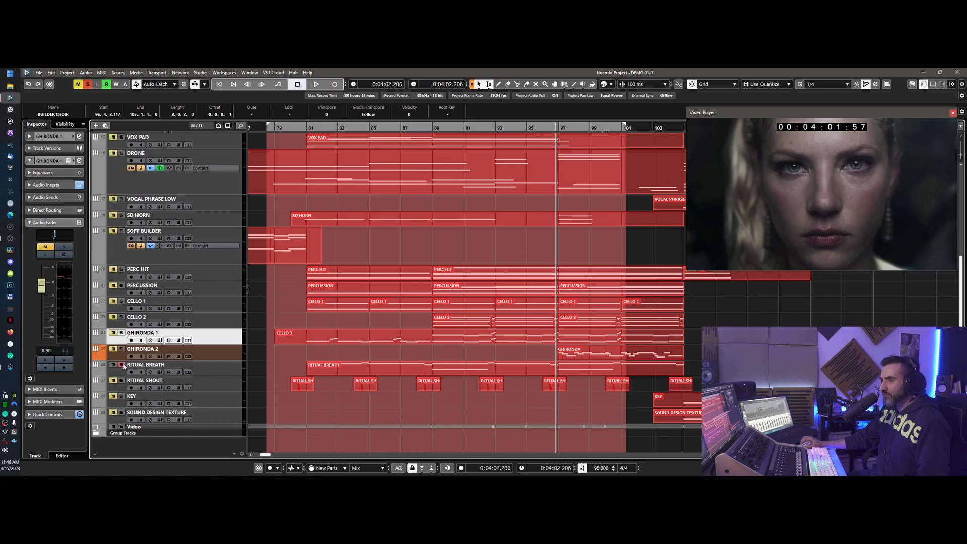
left_click(160, 372)
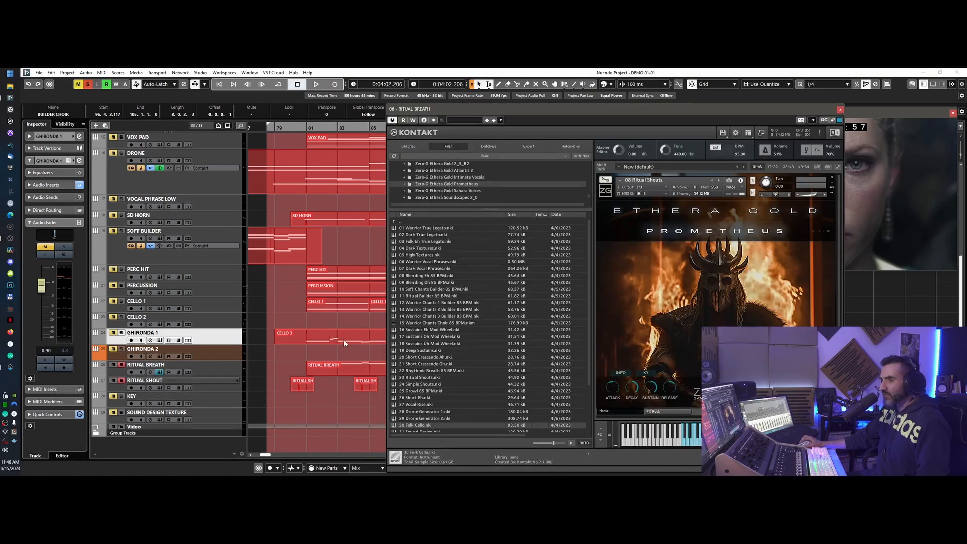
left_click(840, 109)
Play the soloed ritual tracks from just before bar 81, and view the RITUAL BREATH instrument during playback.
left_click_drag(303, 129, 300, 130)
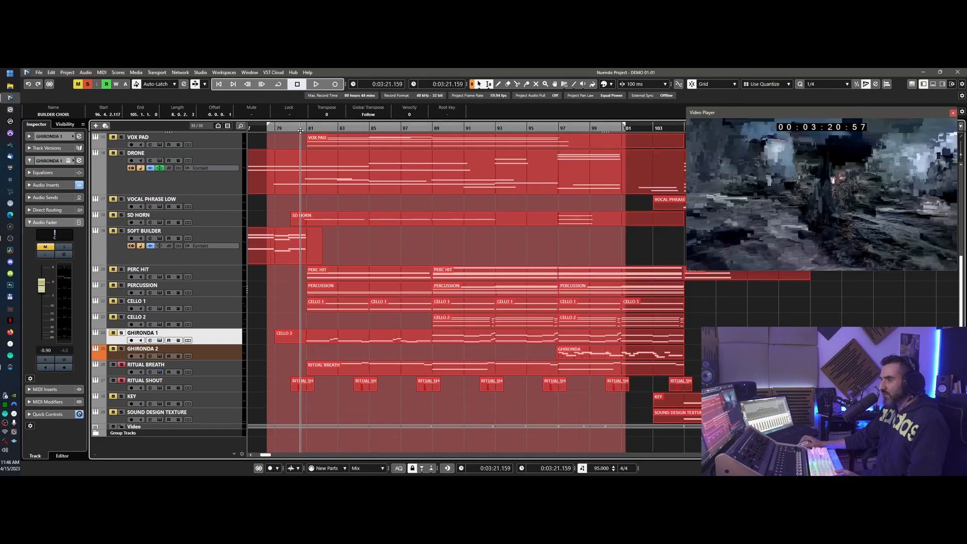
key("space")
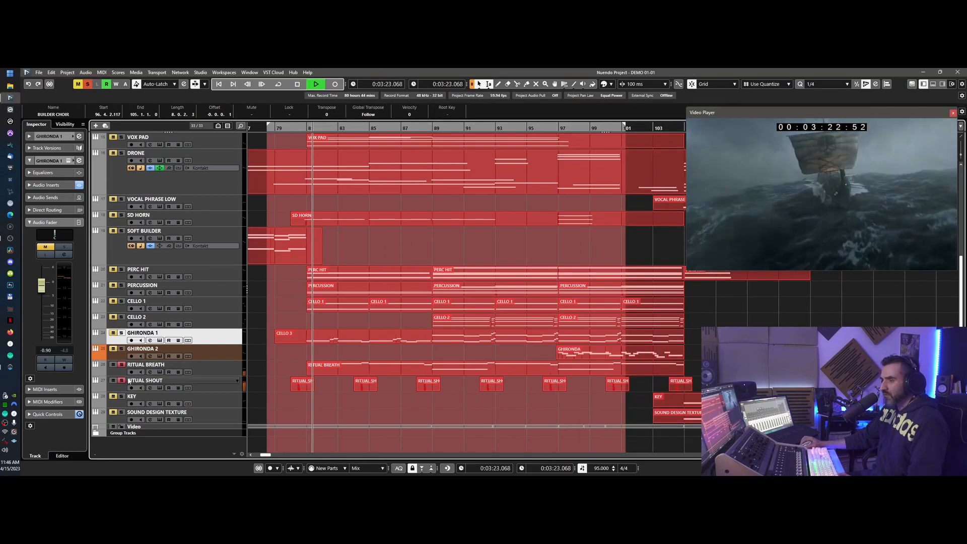
left_click(159, 371)
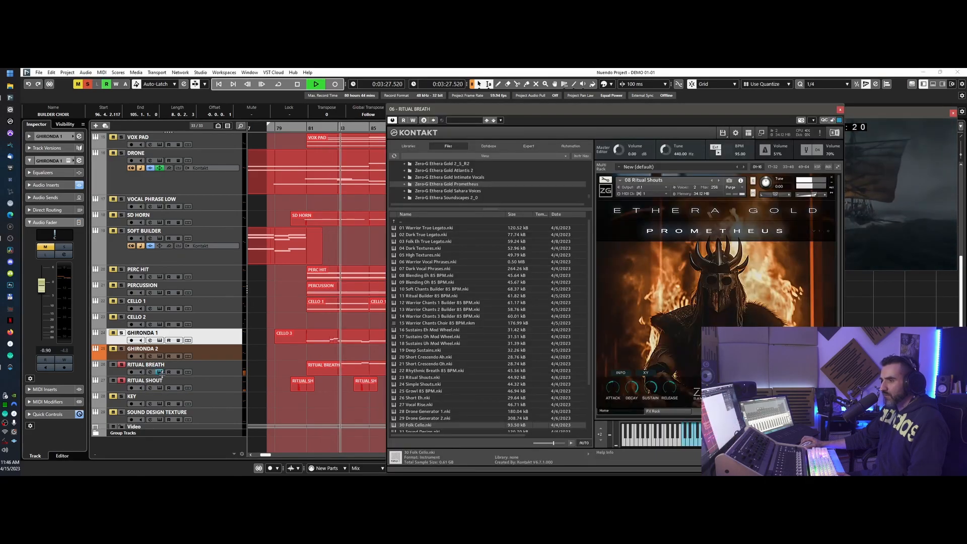
left_click(839, 110)
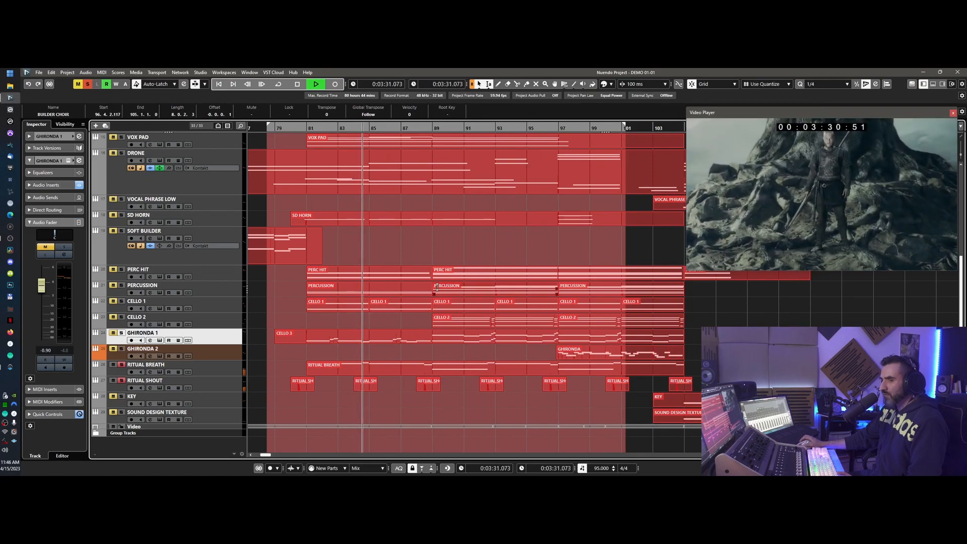
Stop playback, go to bar 103 with only KEY and SOUND DESIGN TEXTURE soloed, and view the KEY track's Sound Design instrument.
scroll(436, 287, "up", 5)
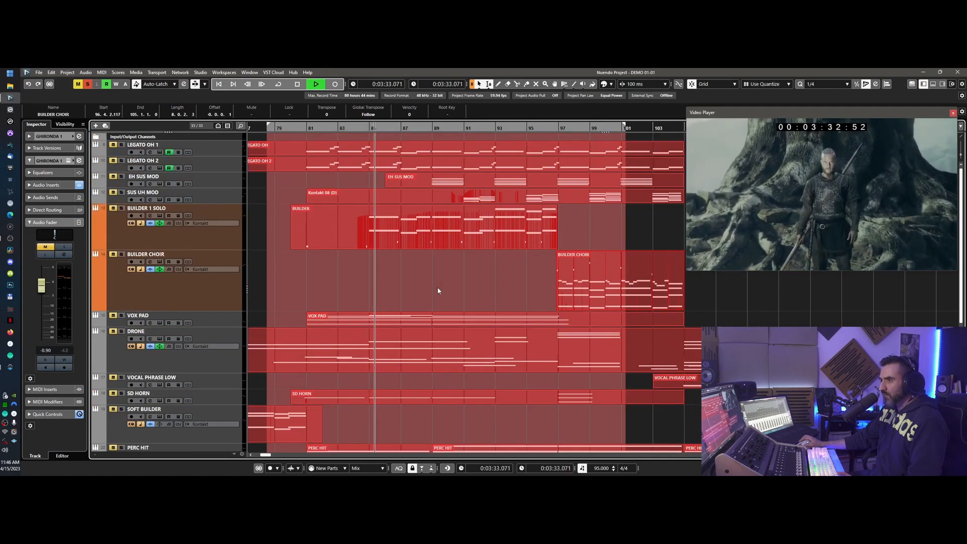
scroll(434, 288, "right", 5)
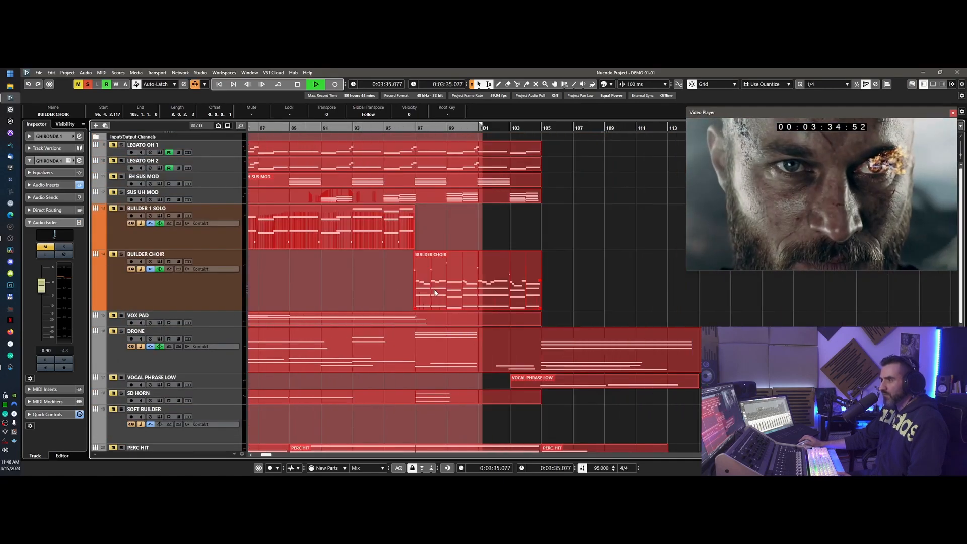
scroll(434, 292, "down", 4)
scroll(433, 295, "down", 2)
key("space")
scroll(434, 295, "right", 3)
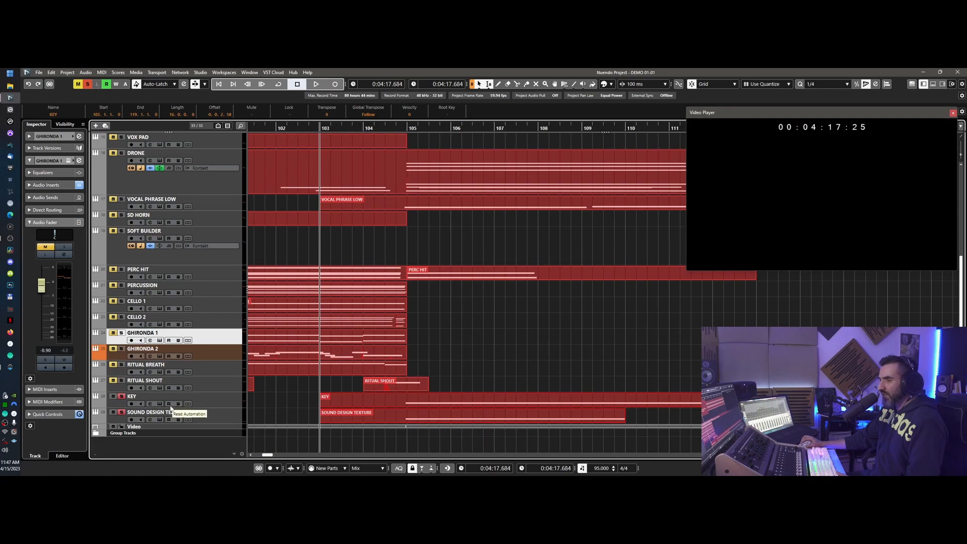
left_click(150, 404)
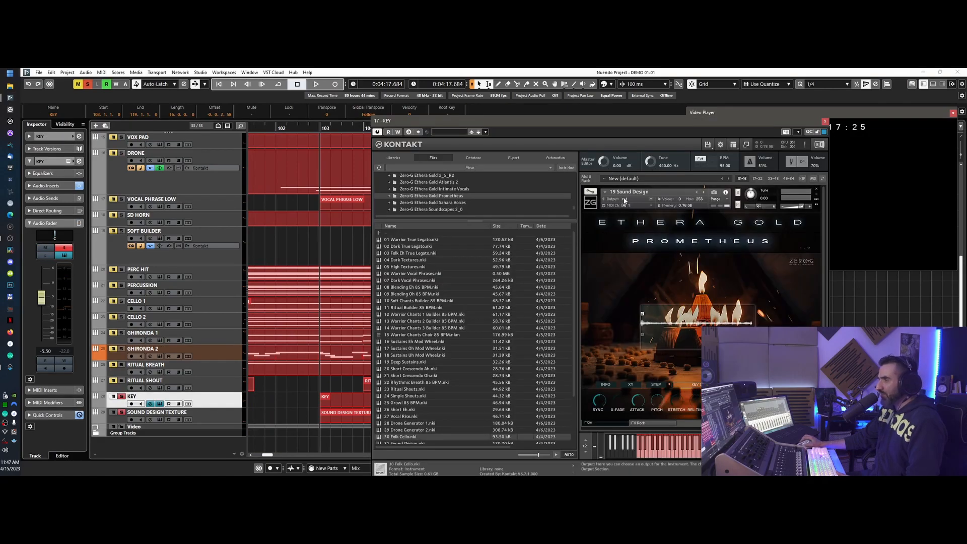
left_click(825, 123)
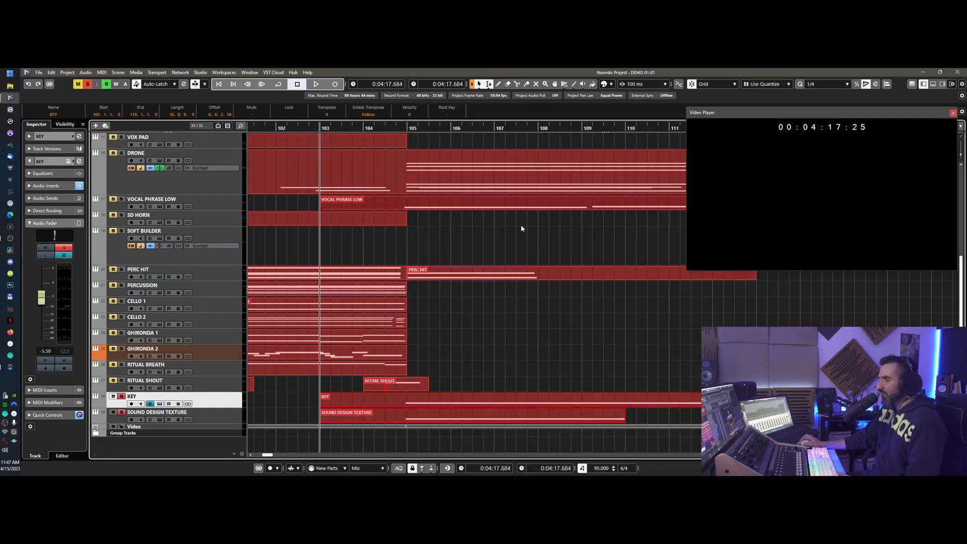
Play the ending from bar 105, raise the KEY track's level to 2.33 and stop playback.
left_click(407, 129)
key("space")
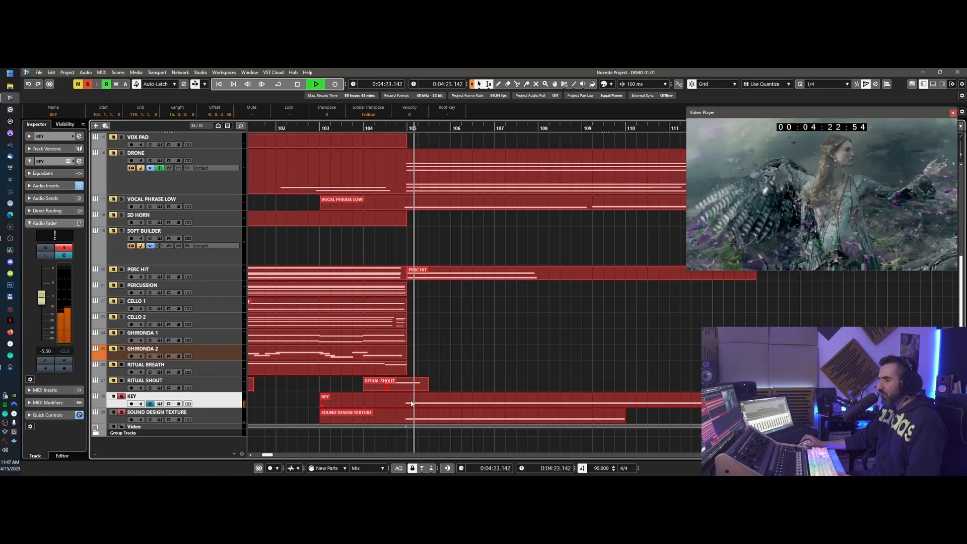
left_click_drag(34, 292, 51, 276)
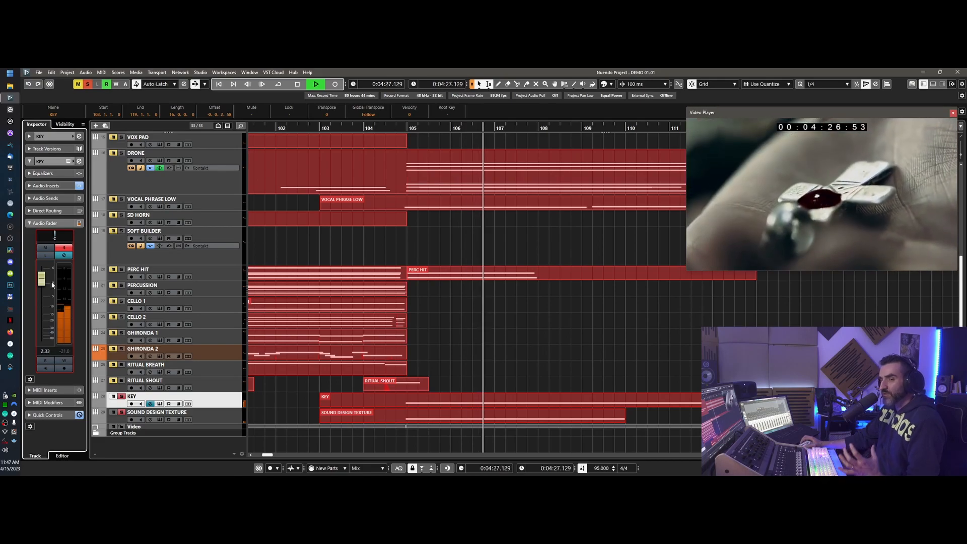
key("space")
Record-enable the KEY track, show its Sound Design instrument and lower the track's level to -2.61.
left_click(131, 404)
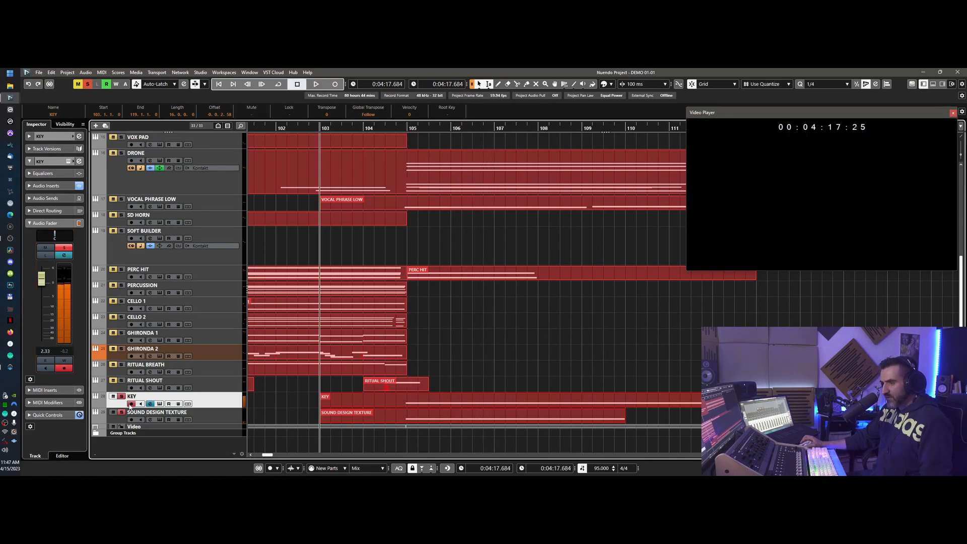
left_click(159, 404)
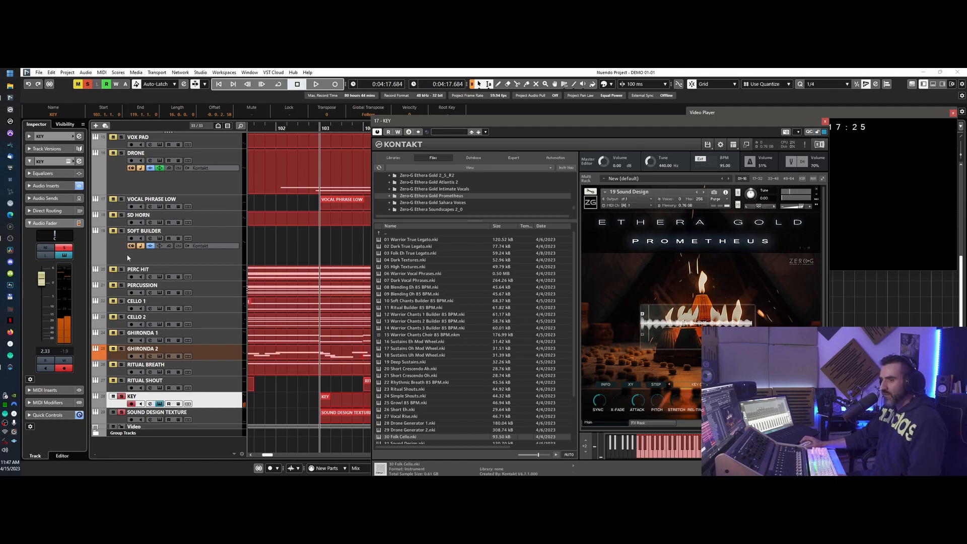
left_click_drag(40, 282, 40, 294)
left_click(825, 122)
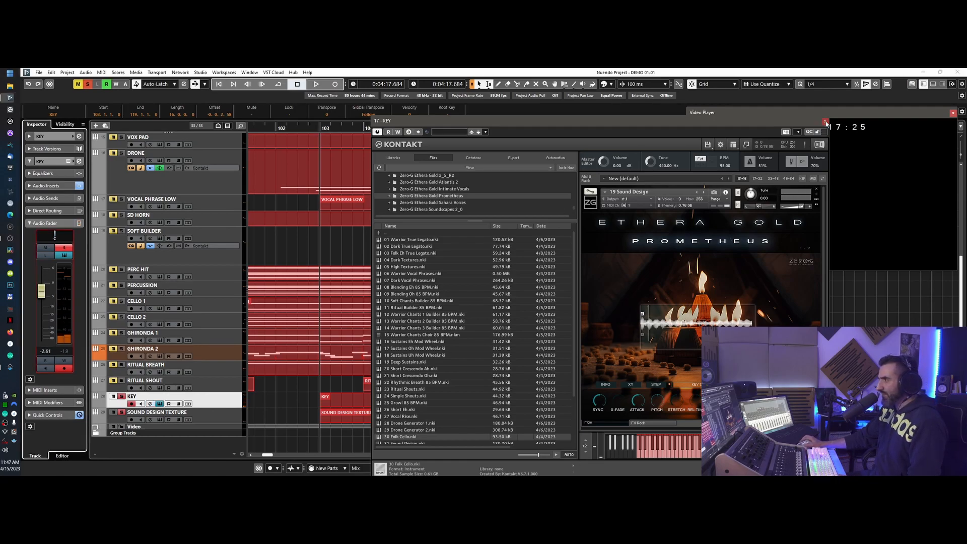
View the SOUND DESIGN TEXTURE track's instrument, set the track's level to -3.36, and play the ending briefly.
left_click(160, 419)
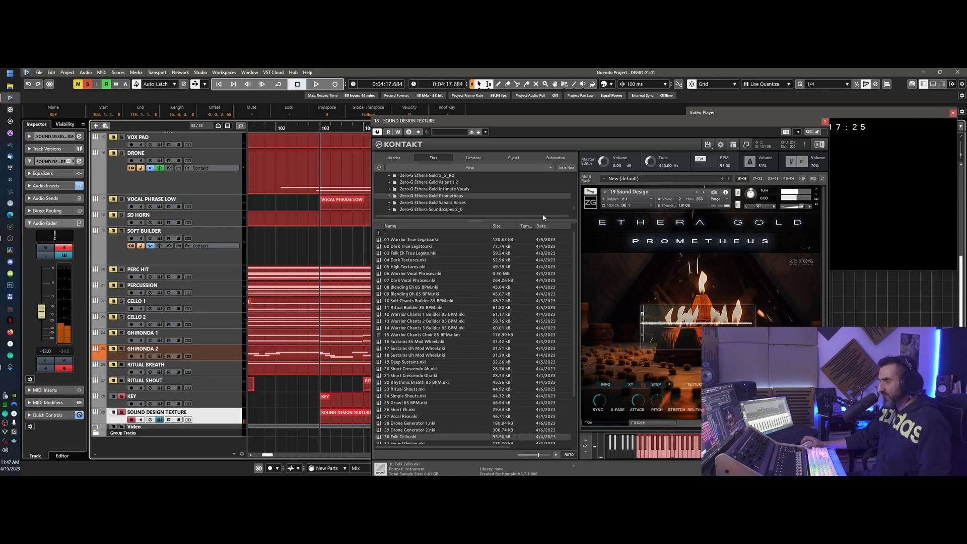
left_click_drag(42, 316, 46, 291)
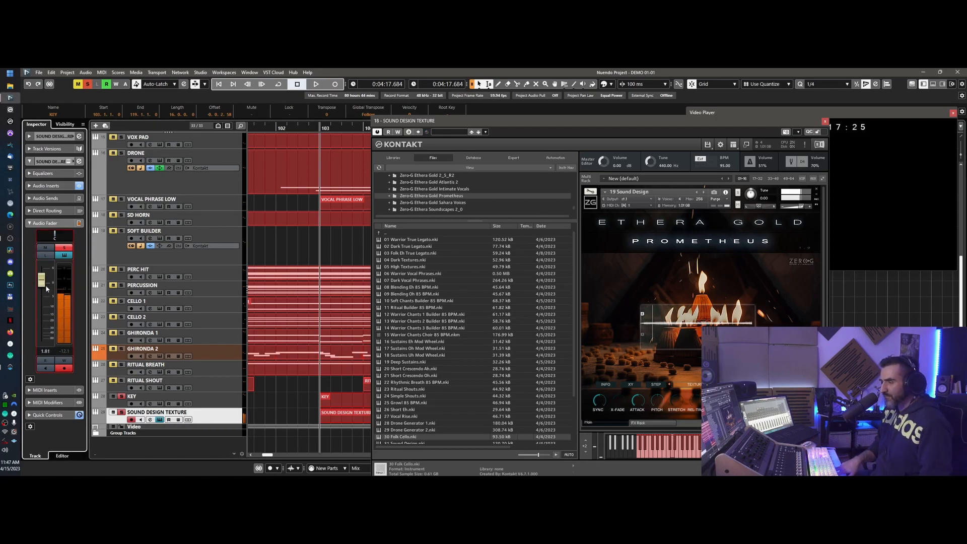
left_click(825, 122)
key("space")
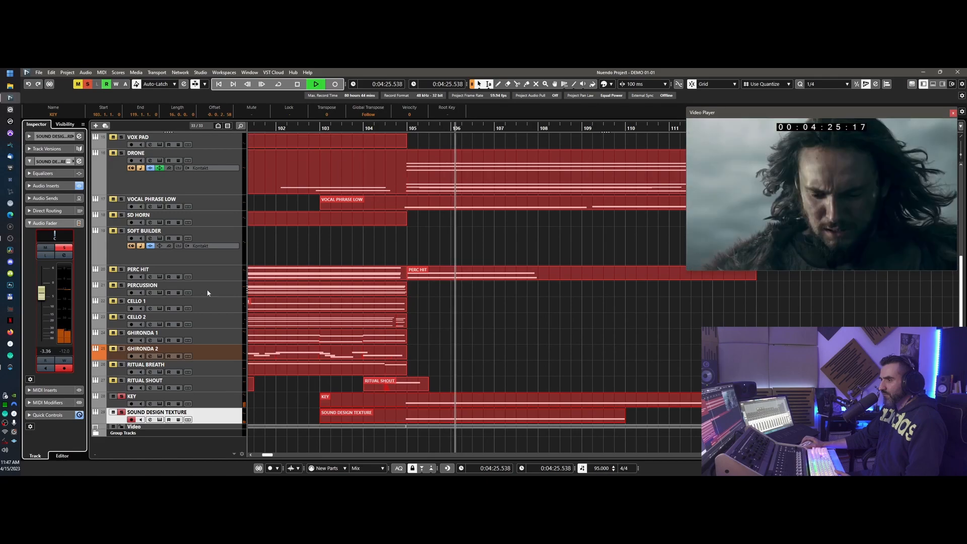
scroll(310, 313, "up", 2)
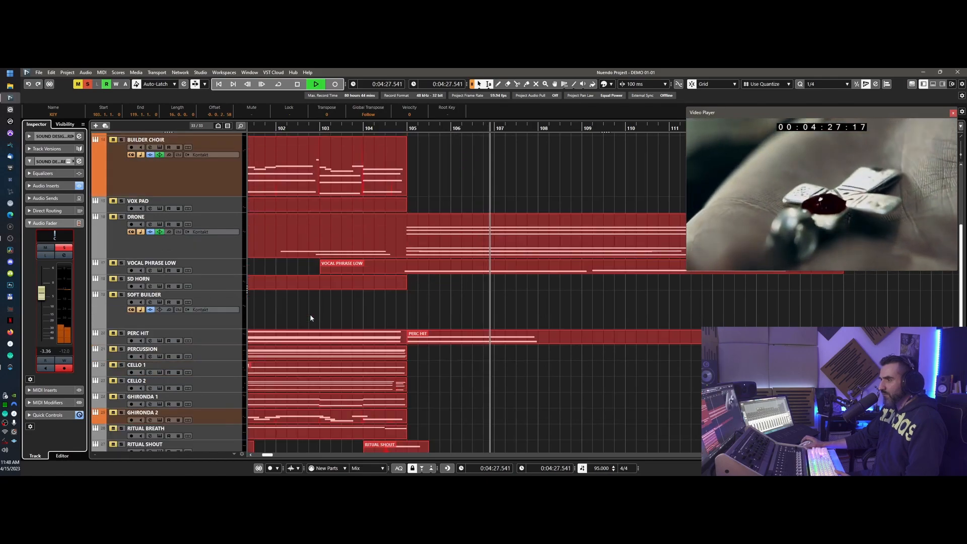
key("space")
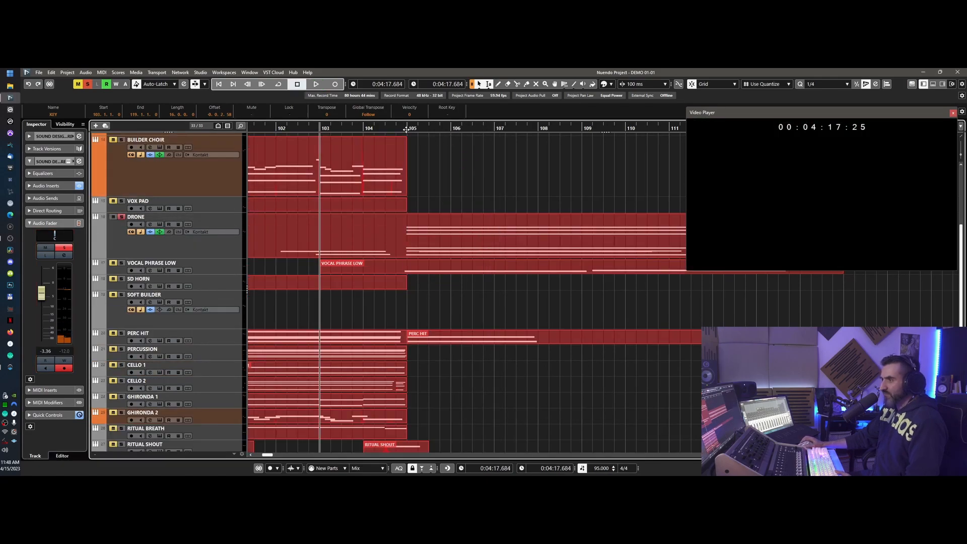
Play from bar 105 with the DRONE track soloed as well, and set its level to -3.52.
left_click(406, 130)
key("space")
left_click(220, 244)
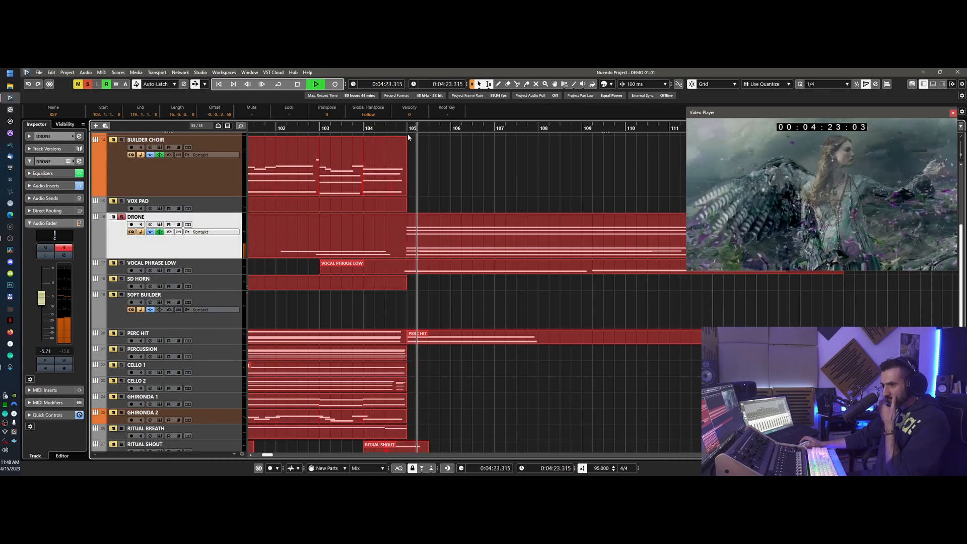
left_click_drag(42, 298, 47, 283)
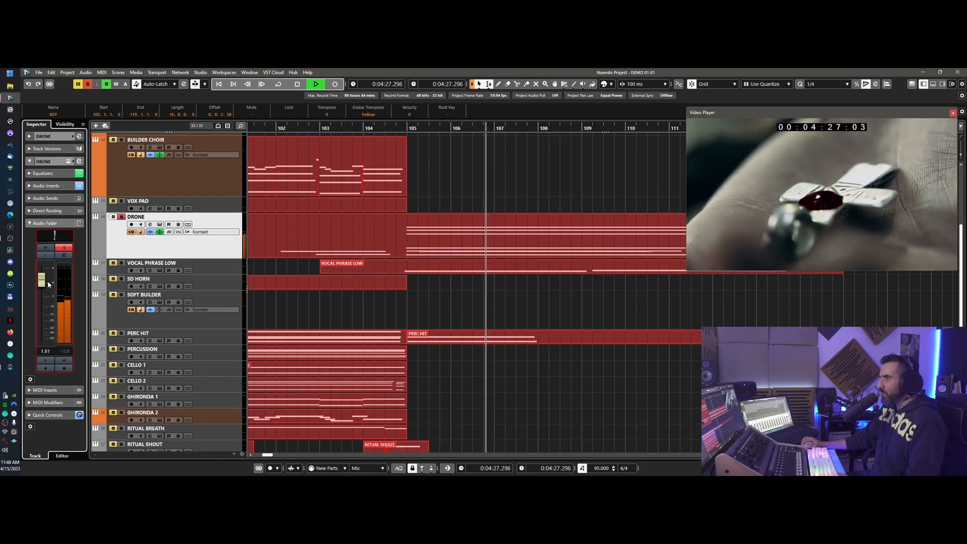
left_click_drag(47, 280, 48, 294)
key("space")
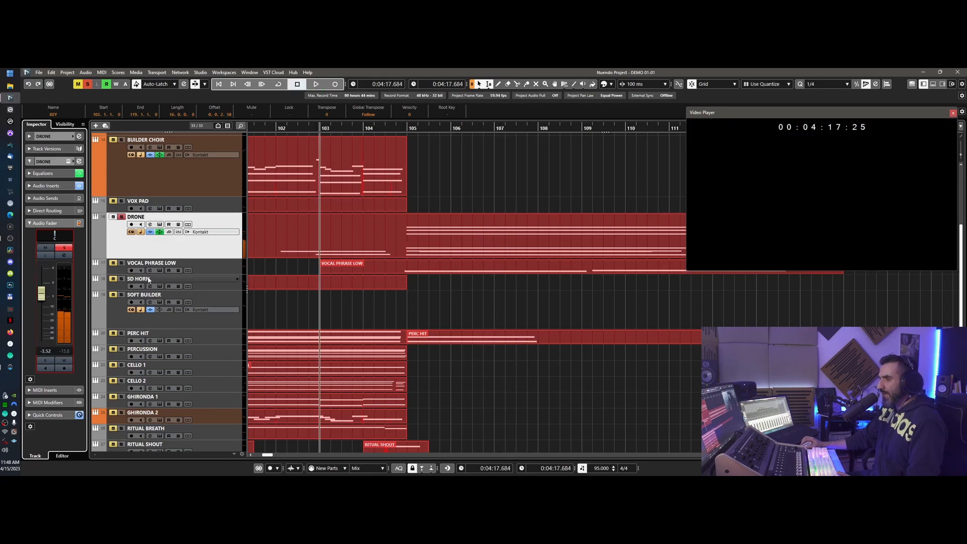
Add VOCAL PHRASE LOW to the soloed tracks, view its Dark Vocal Phrases instrument, and start playback of the ending.
left_click(160, 271)
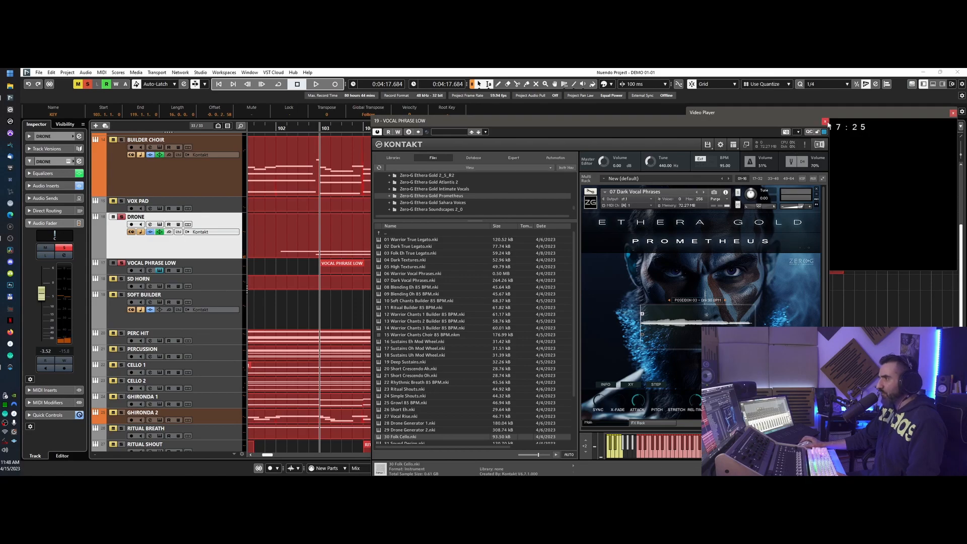
left_click(825, 122)
key("space")
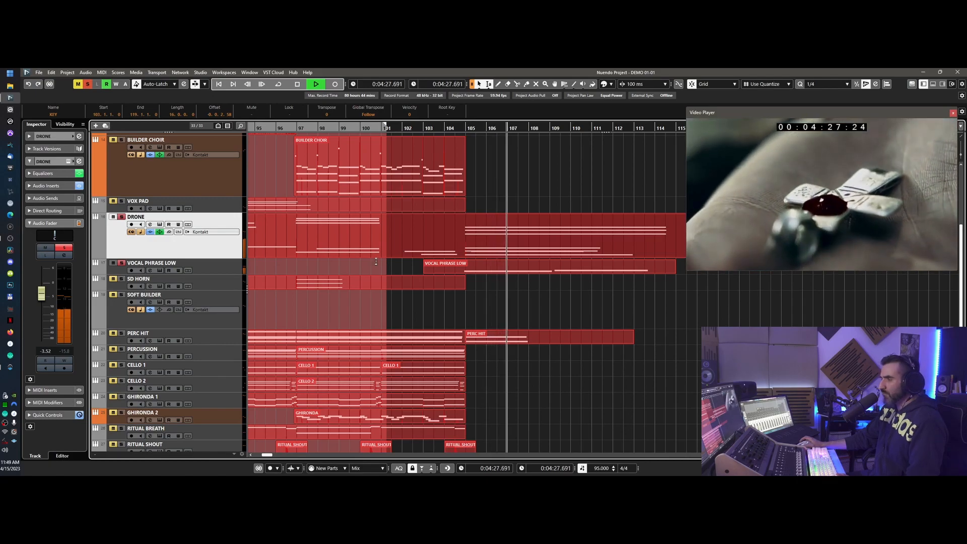
Show the VOCAL PHRASE LOW instrument without the Kontakt browser while the ending plays, and return to the stopped project.
left_click(160, 271)
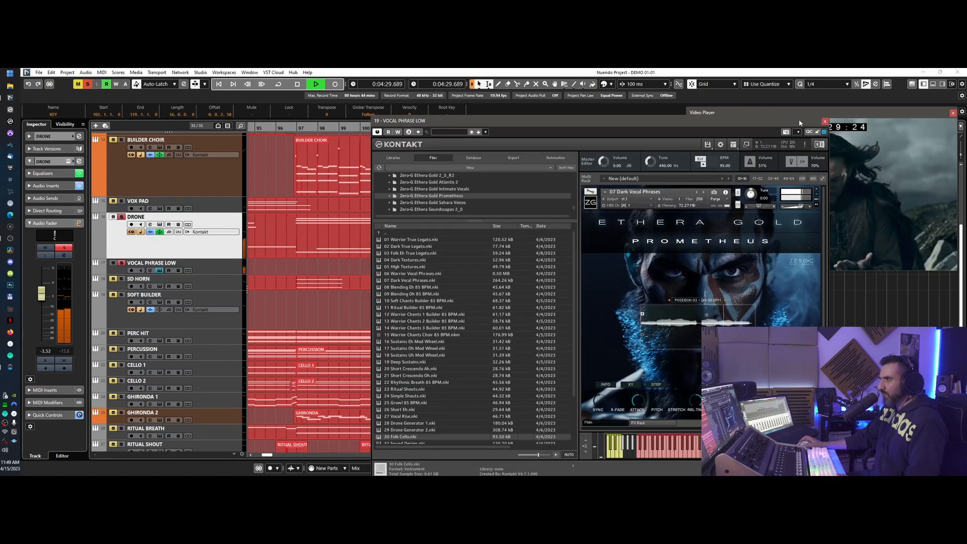
left_click(819, 144)
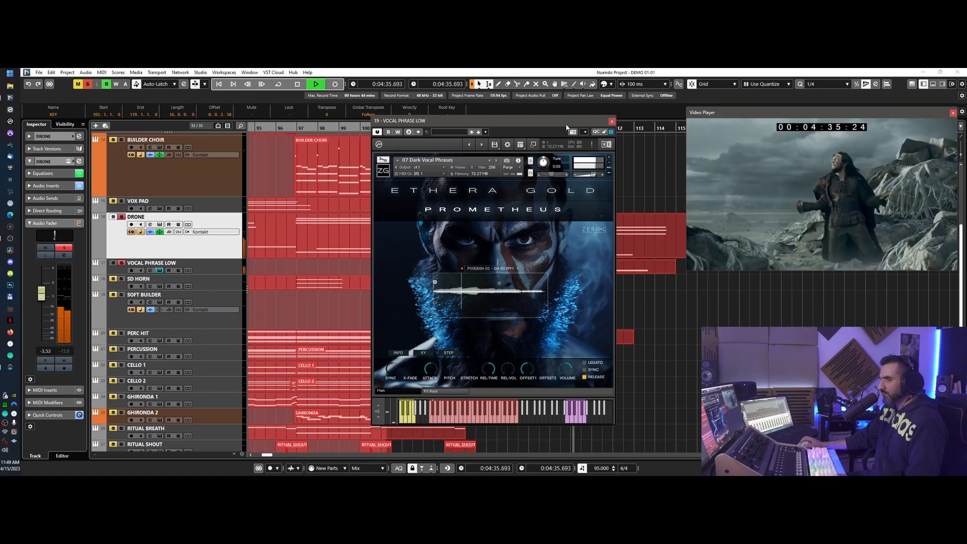
left_click(613, 123)
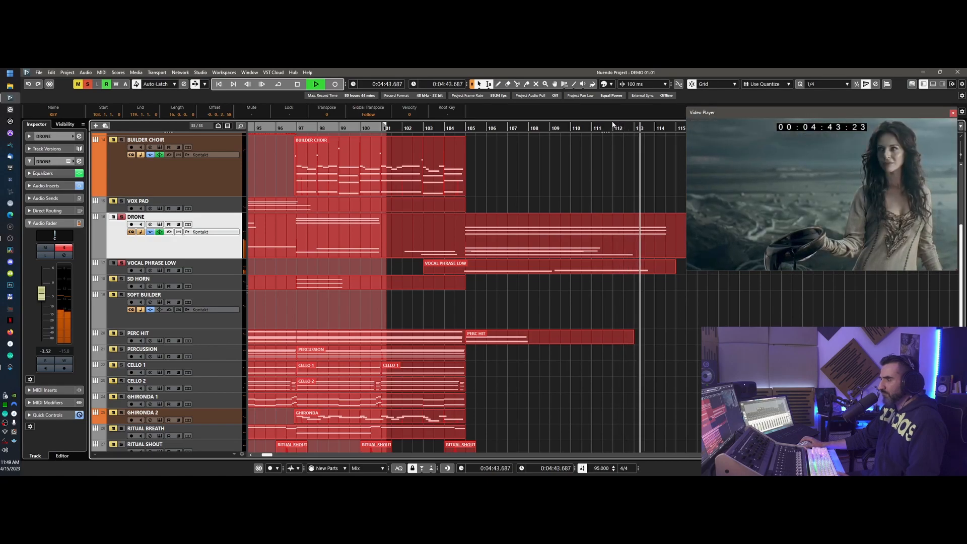
key("space")
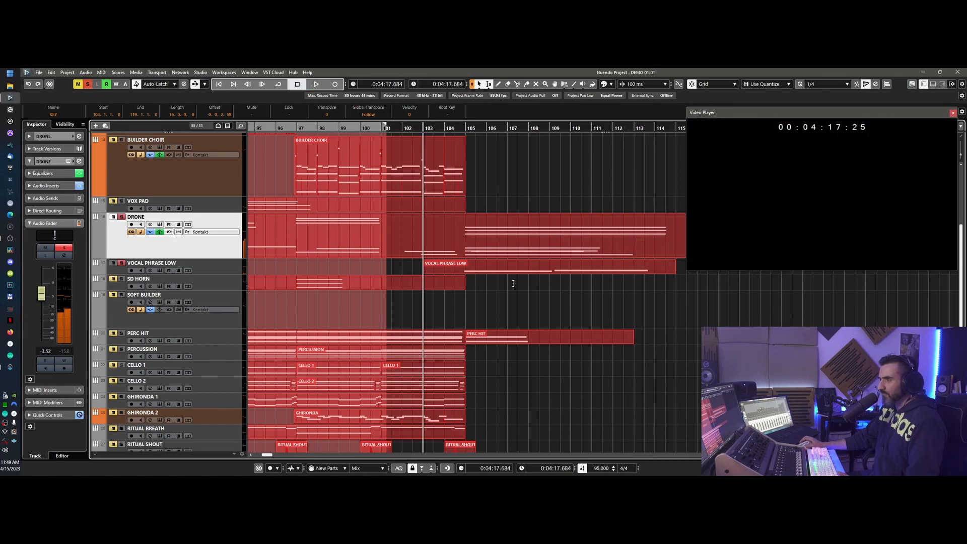
key("g")
key("g")
key("g")
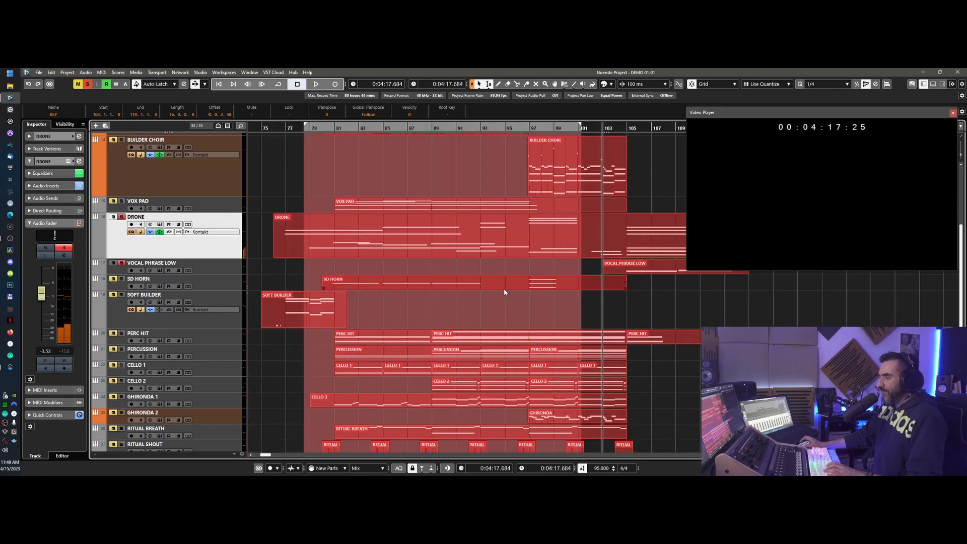
scroll(505, 292, "down", 3)
scroll(505, 292, "up", 3)
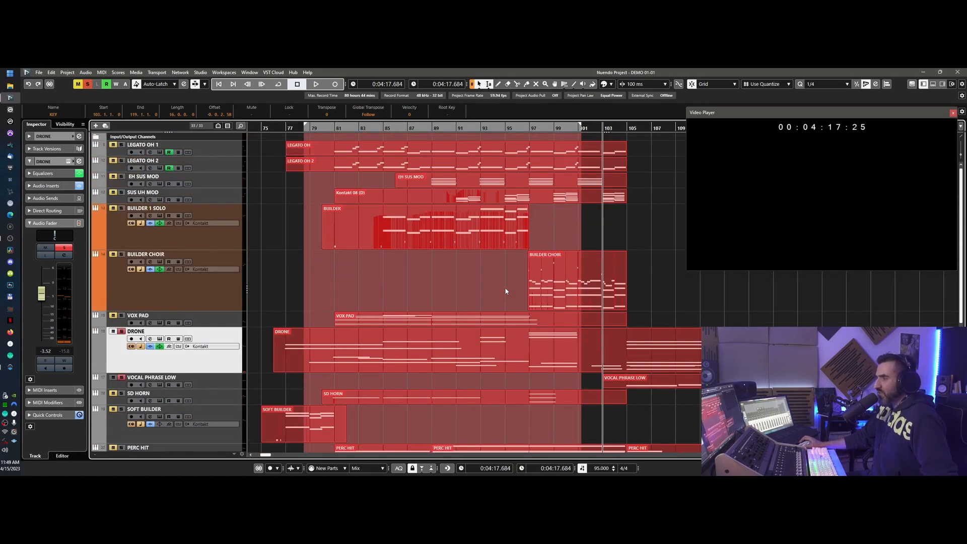